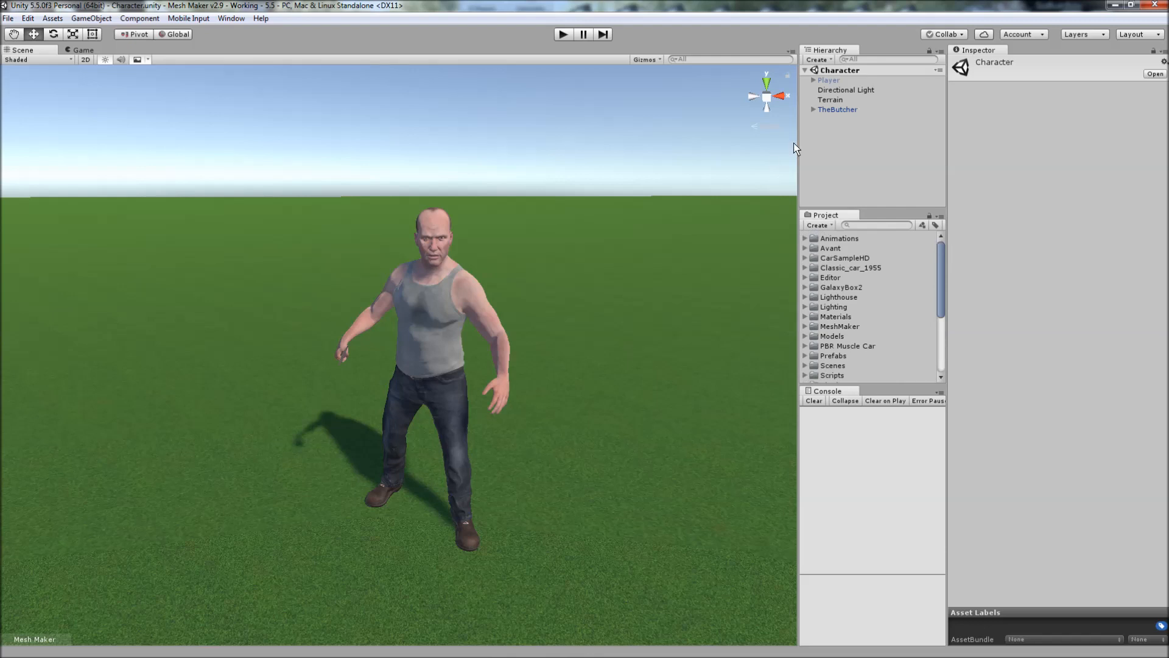
# Open the LOD tool from the Mesh Maker main menu and place its window beside the character.
pyautogui.click(232, 21)
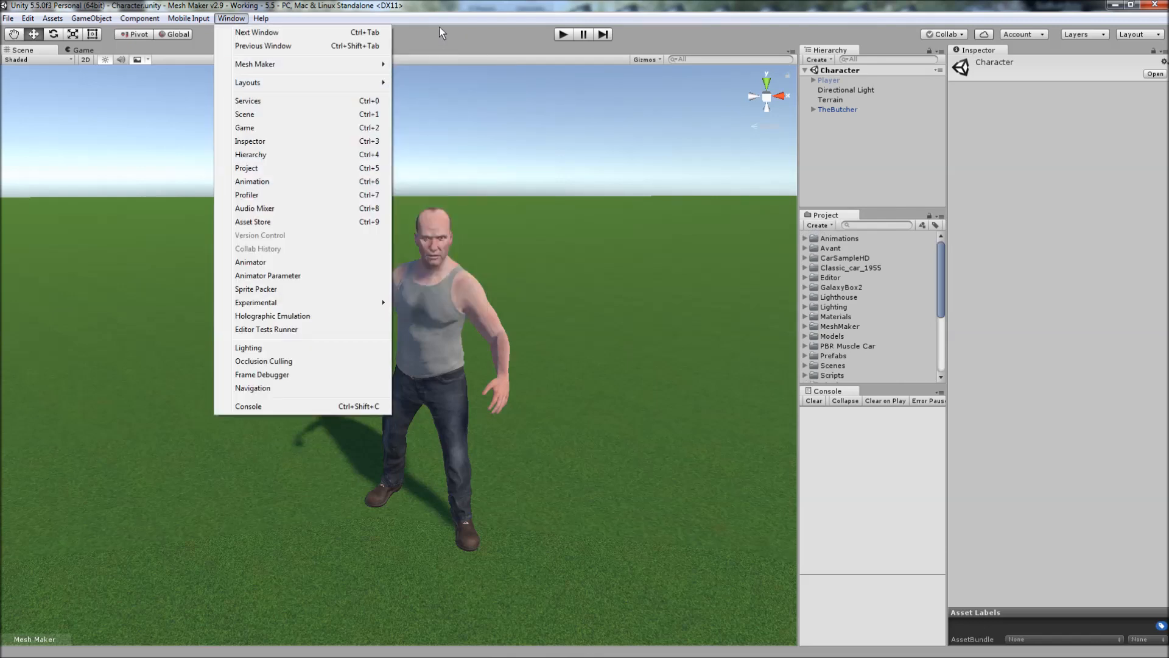
pyautogui.click(438, 29)
pyautogui.click(241, 20)
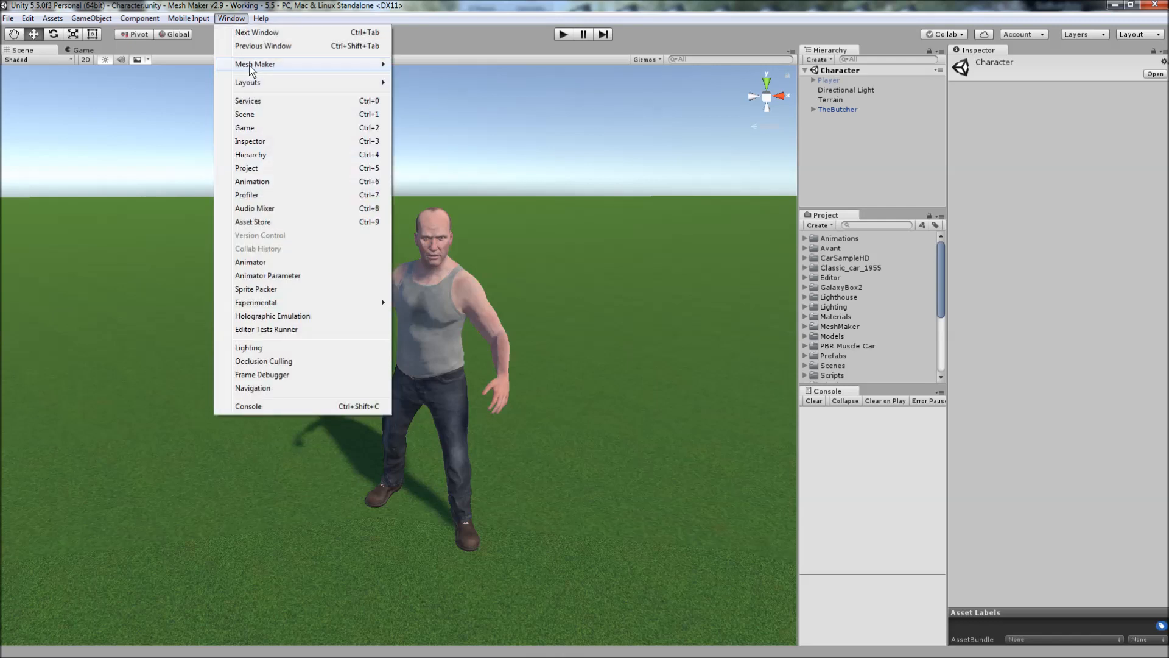
pyautogui.moveTo(341, 64)
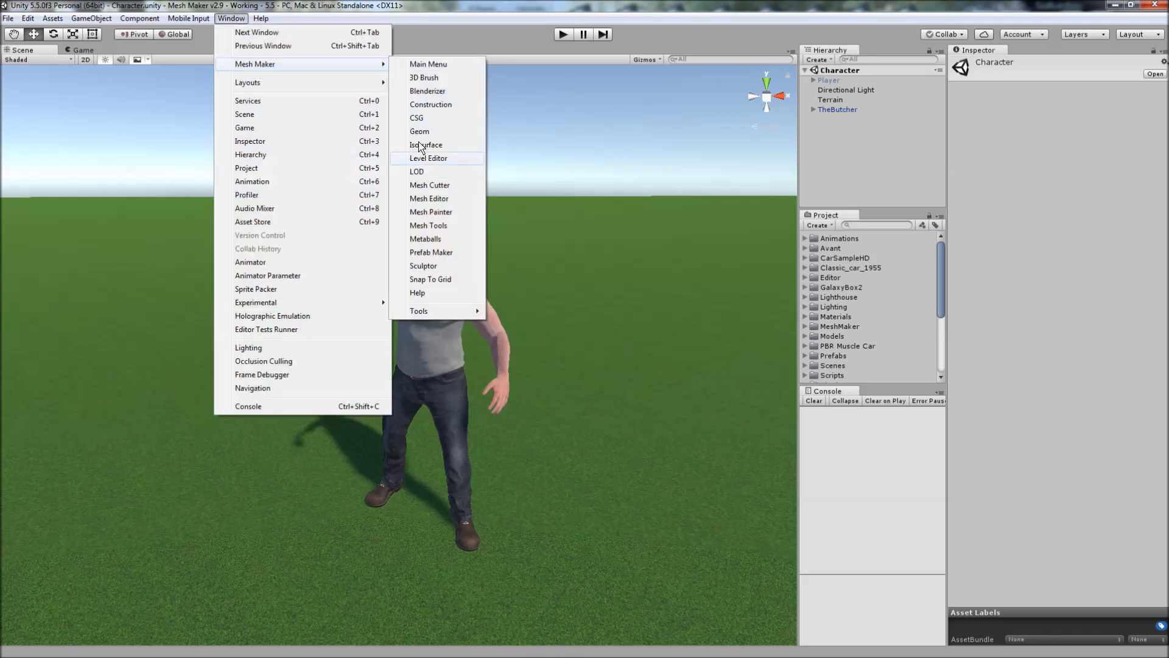
pyautogui.click(432, 64)
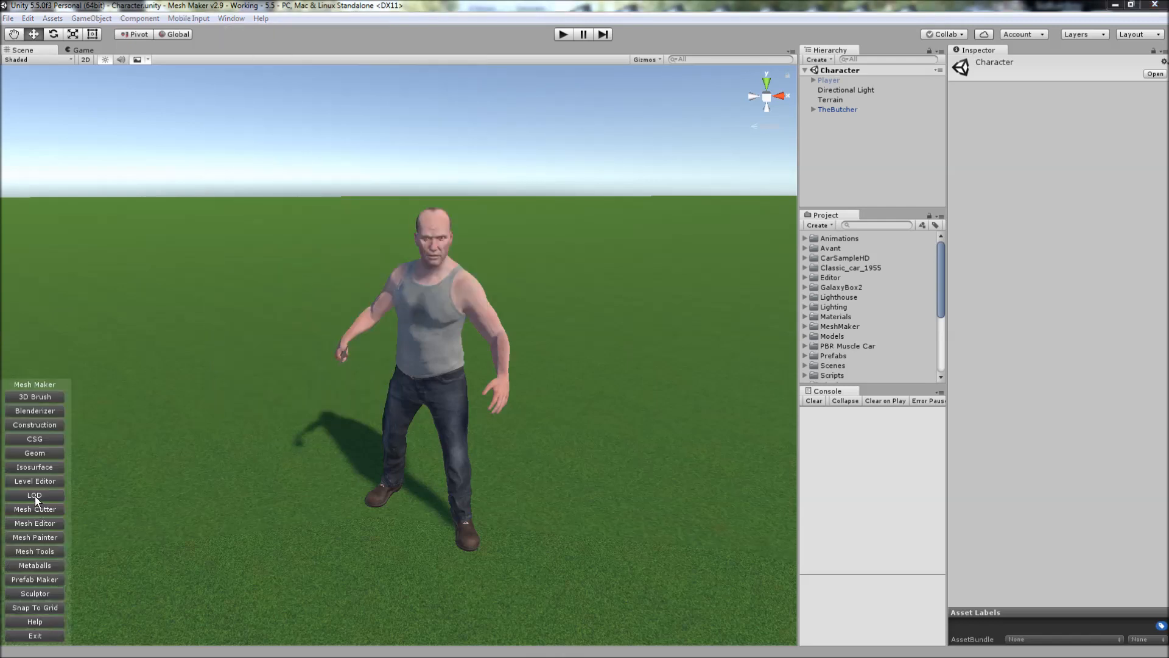
pyautogui.click(35, 495)
pyautogui.moveTo(729, 225); pyautogui.dragTo(724, 231)
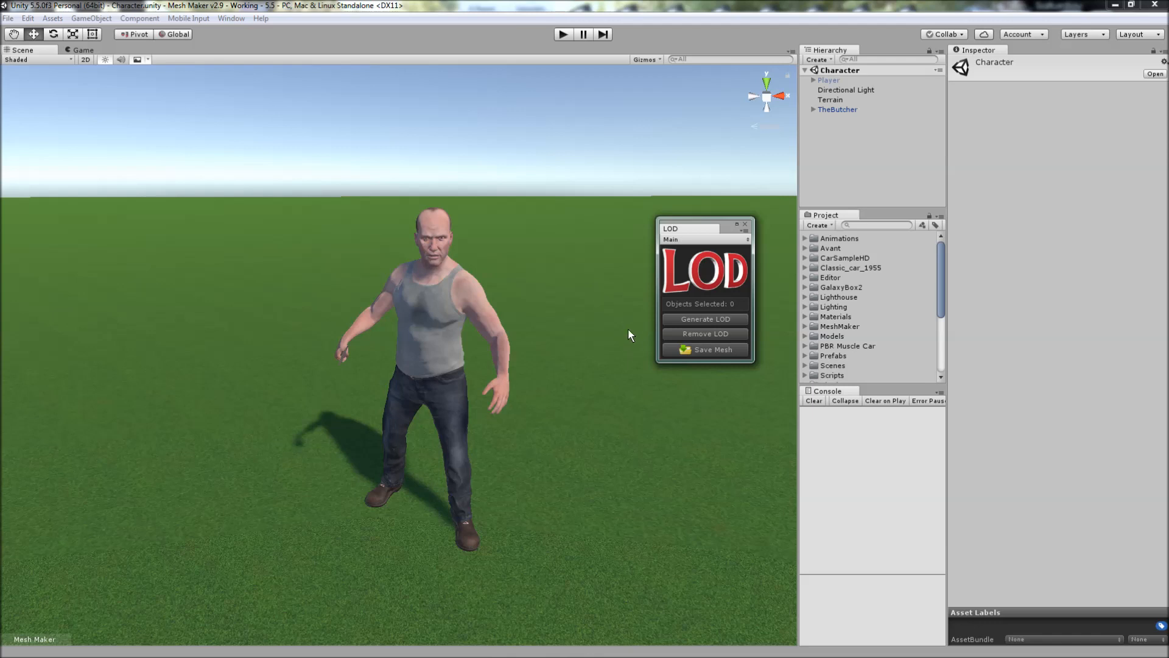
pyautogui.moveTo(733, 225); pyautogui.dragTo(735, 209)
# Generate LODs for the TheButcher object with the default levels.
pyautogui.click(828, 116)
pyautogui.click(830, 110)
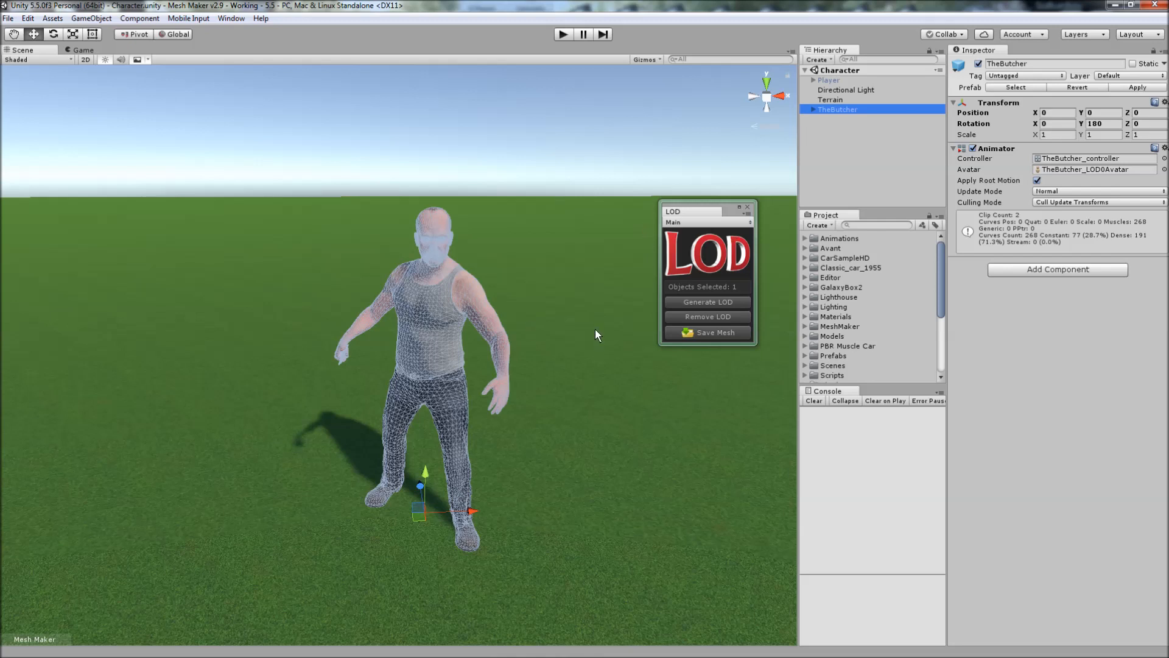
pyautogui.click(707, 302)
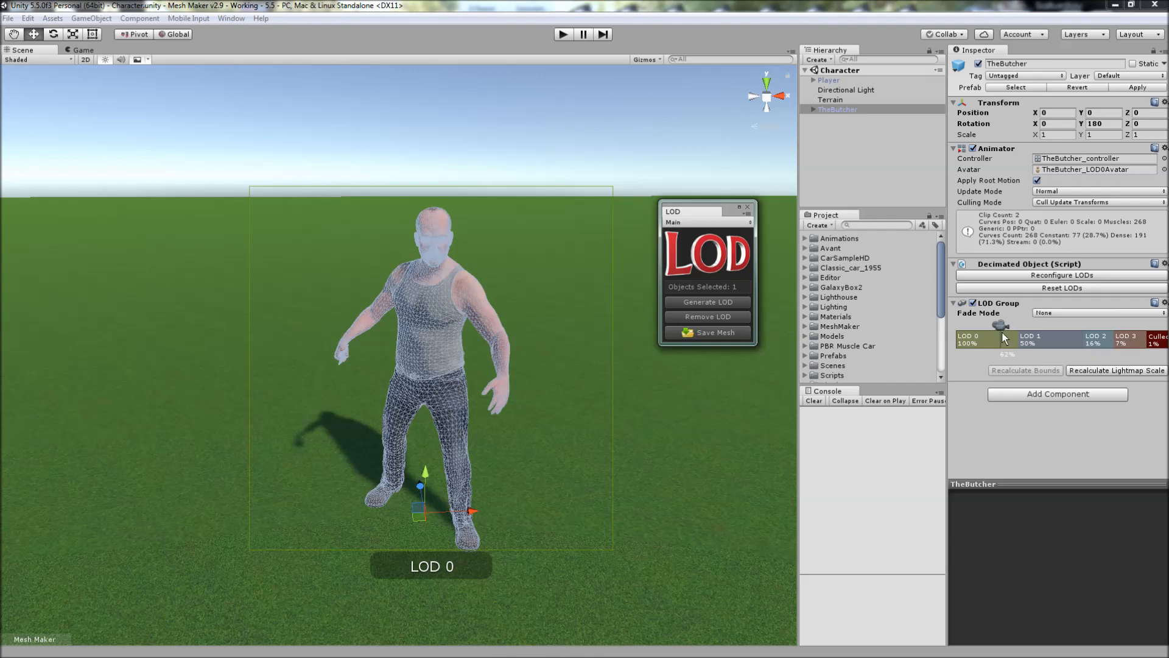
pyautogui.moveTo(731, 213); pyautogui.dragTo(726, 228)
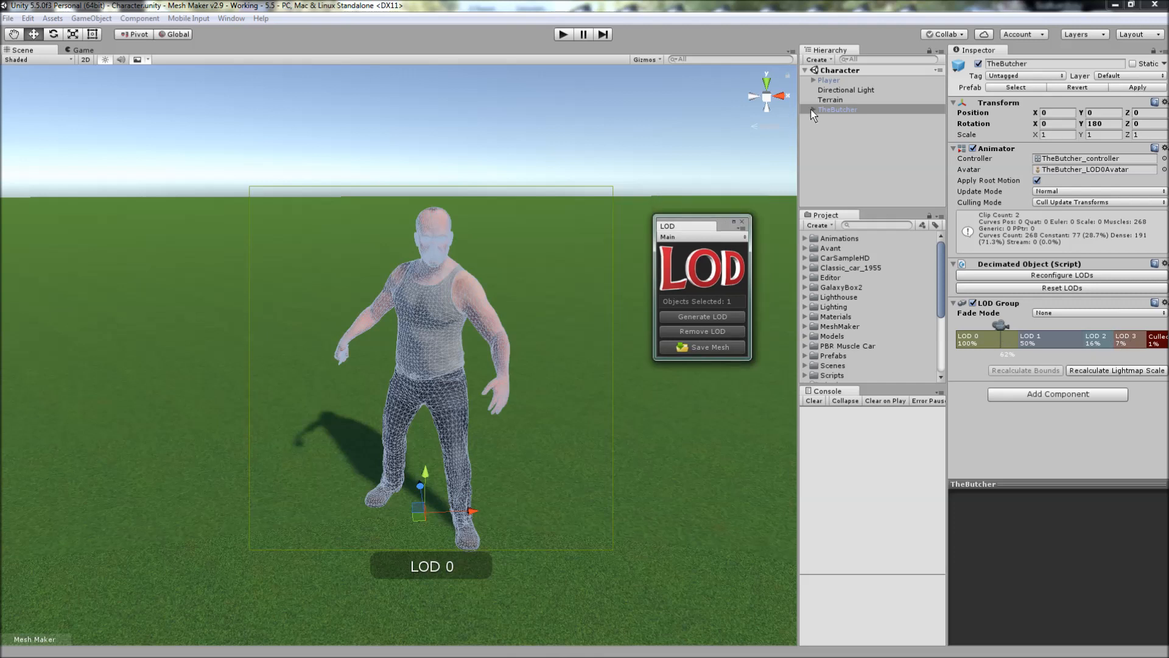
# Expand TheButcher and its _LOD_ object to list the children of Level0, Level1 and Level2.
pyautogui.click(813, 110)
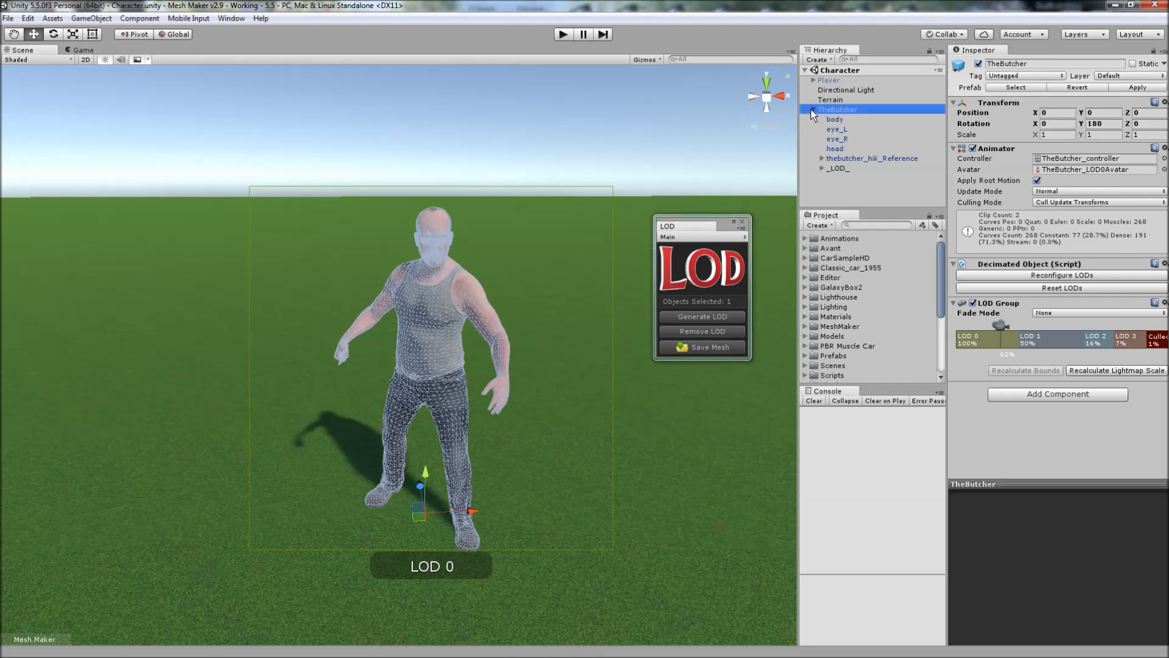
pyautogui.click(828, 170)
pyautogui.click(823, 168)
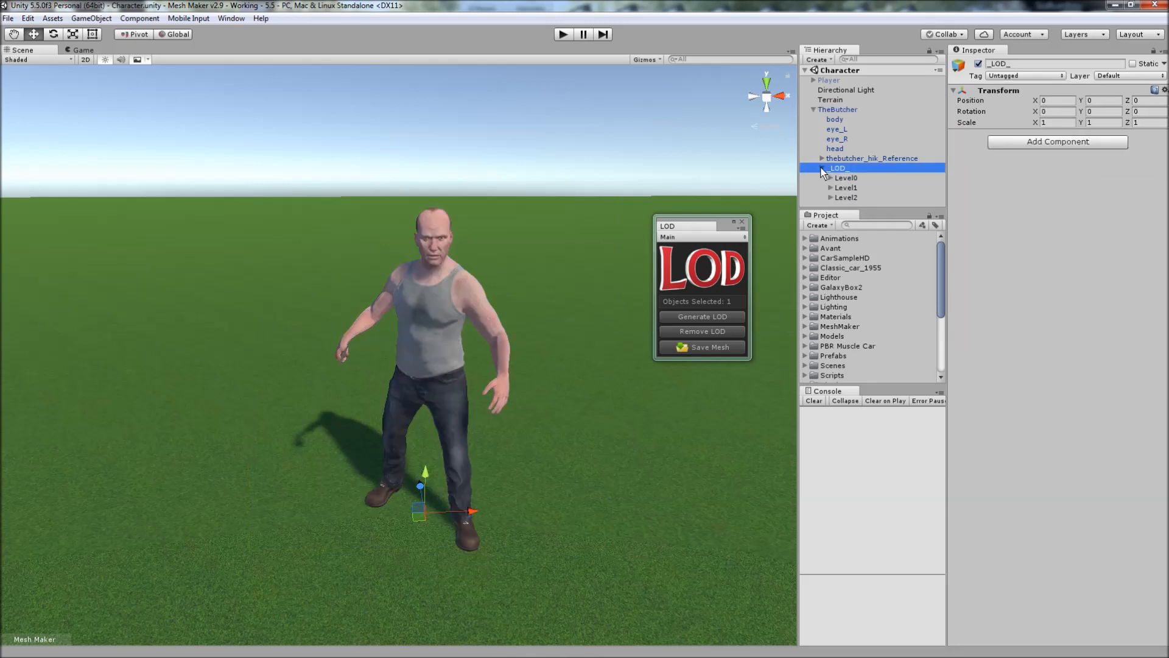
pyautogui.click(831, 178)
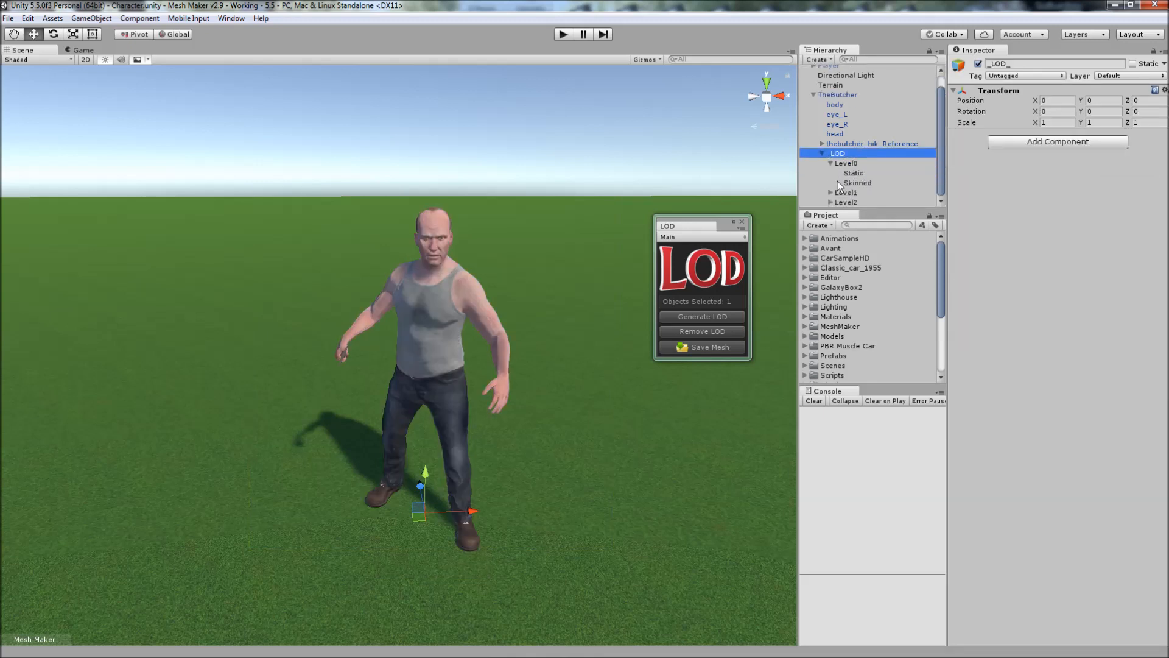
pyautogui.click(832, 192)
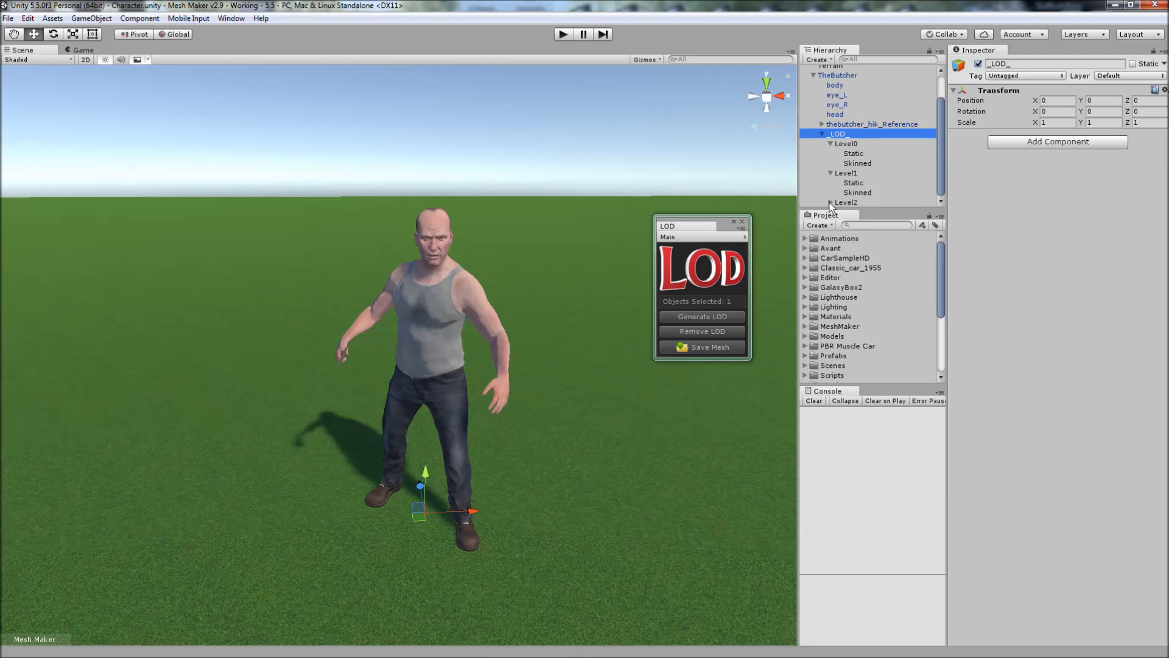
pyautogui.click(831, 203)
# Examine the Skinned mesh wireframes of Level0, Level1 and Level2 up close to compare their density.
pyautogui.keyDown('alt'); pyautogui.moveTo(460, 403); pyautogui.dragTo(491, 434); pyautogui.keyUp('alt')
pyautogui.scroll(5, 615, 400)
pyautogui.scroll(-10, 493, 432)
pyautogui.scroll(6, 496, 431)
pyautogui.moveTo(510, 386)
pyautogui.keyDown('alt'); pyautogui.mouseDown()
pyautogui.moveTo(534, 395)
pyautogui.moveTo(528, 375)
pyautogui.mouseUp(); pyautogui.keyUp('alt')
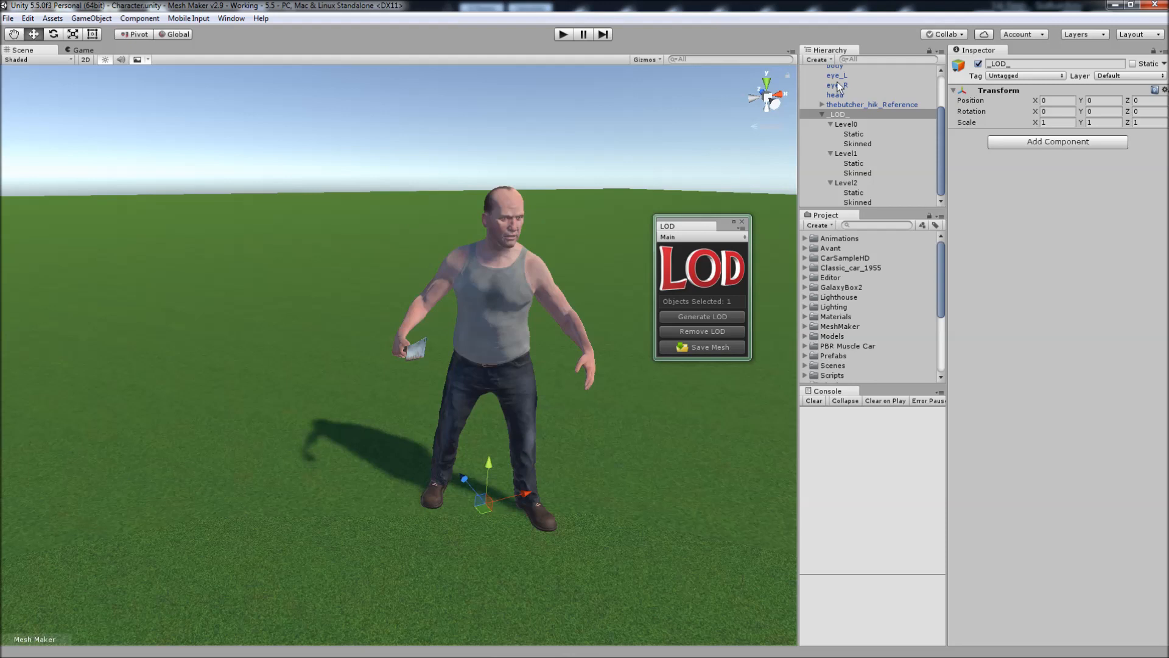
pyautogui.click(854, 143)
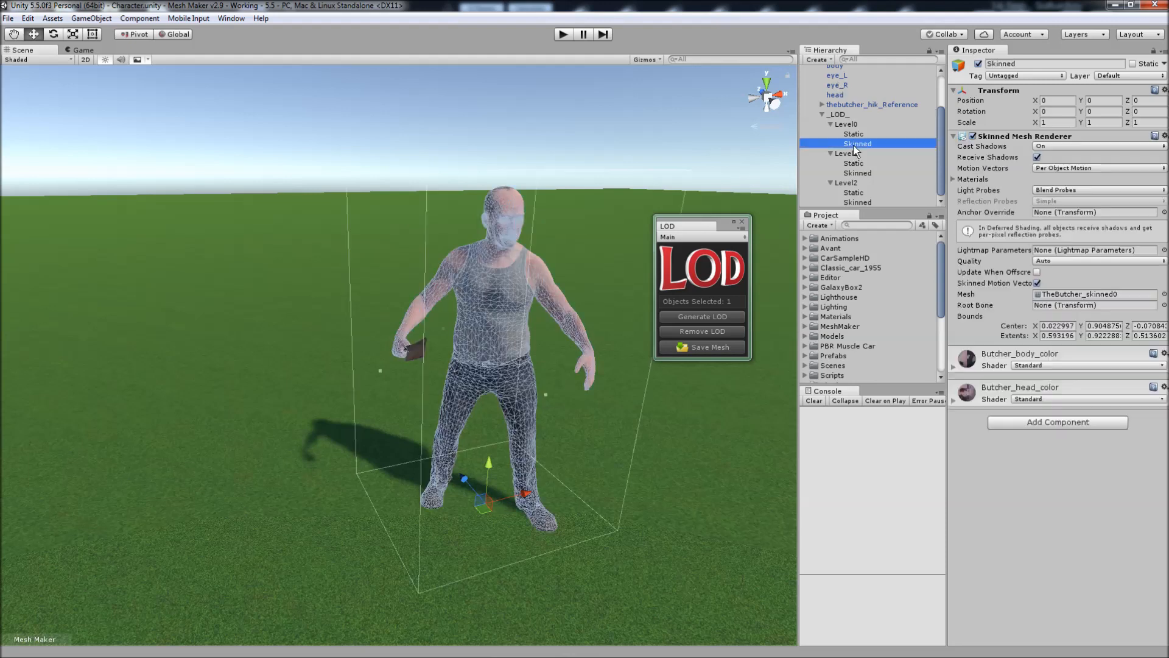
pyautogui.moveTo(548, 262)
pyautogui.keyDown('alt'); pyautogui.mouseDown()
pyautogui.moveTo(525, 265)
pyautogui.moveTo(558, 243)
pyautogui.moveTo(547, 266)
pyautogui.mouseUp(); pyautogui.keyUp('alt')
pyautogui.scroll(3, 544, 264)
pyautogui.scroll(5, 542, 268)
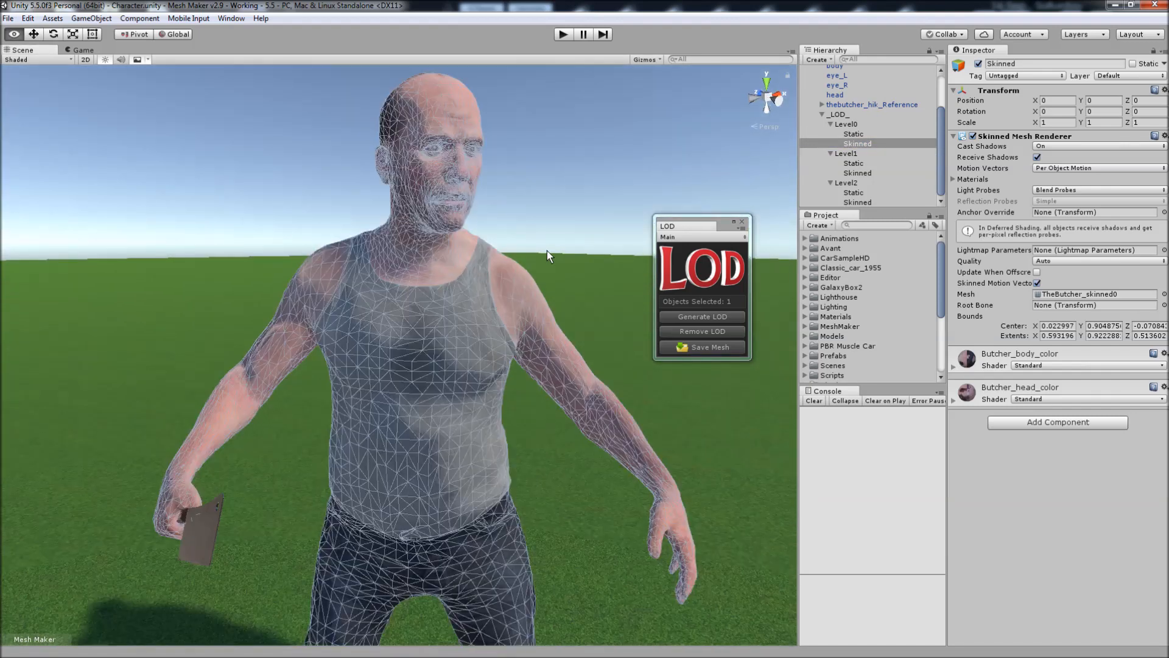
pyautogui.click(858, 173)
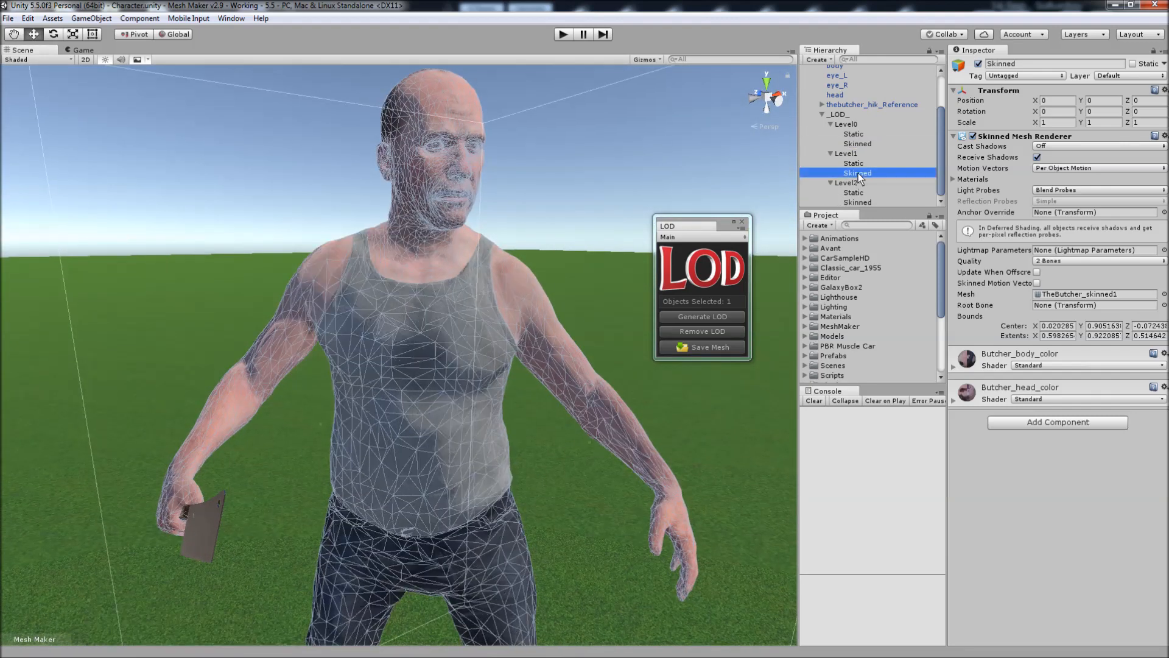
pyautogui.click(855, 203)
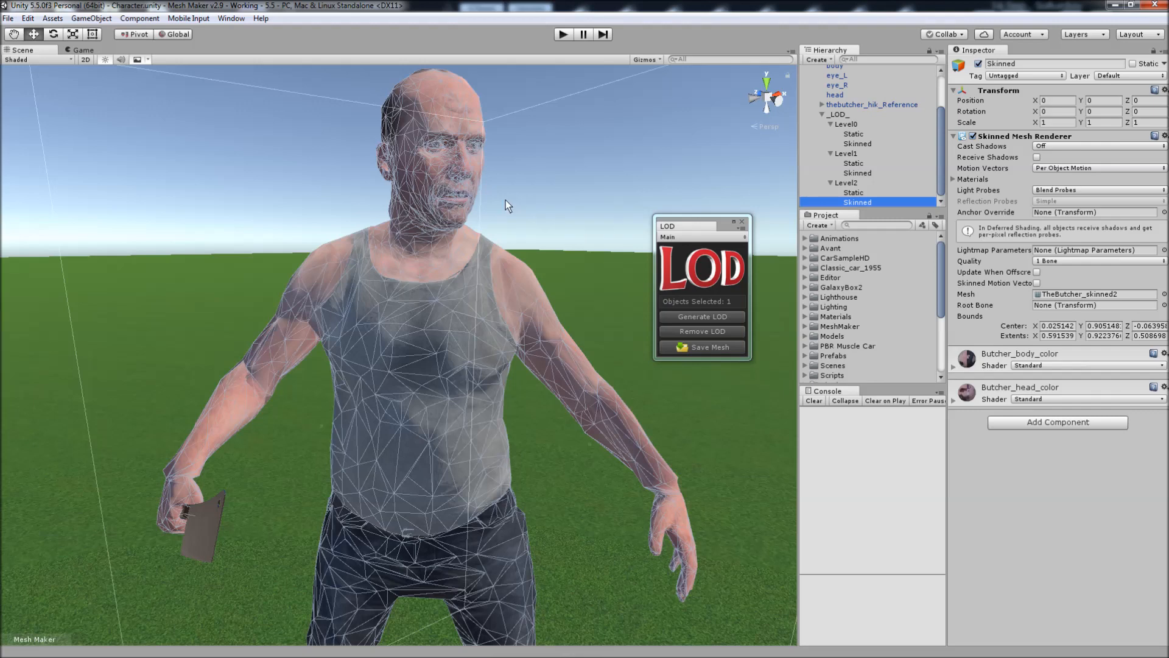
# Collapse the _LOD_ object, select TheButcher and preview its detail levels with the LOD Group camera.
pyautogui.scroll(-6, 510, 217)
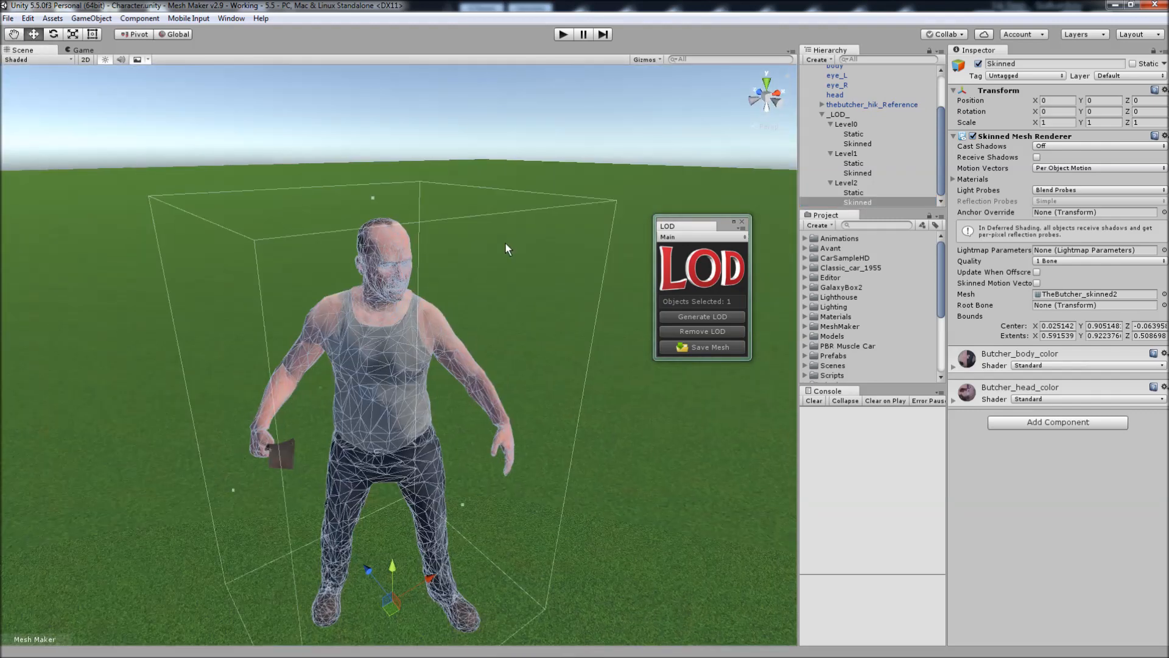
pyautogui.click(510, 241)
pyautogui.keyDown('alt'); pyautogui.moveTo(510, 243); pyautogui.dragTo(392, 358); pyautogui.keyUp('alt')
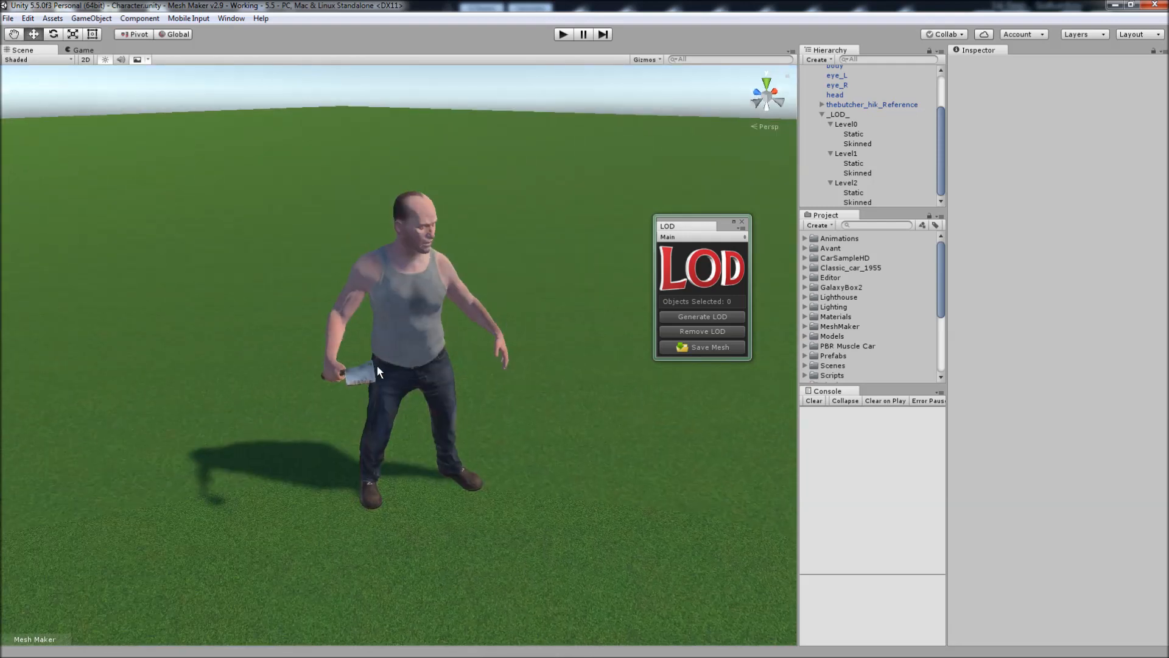
pyautogui.keyDown('alt'); pyautogui.moveTo(484, 335); pyautogui.dragTo(421, 316); pyautogui.keyUp('alt')
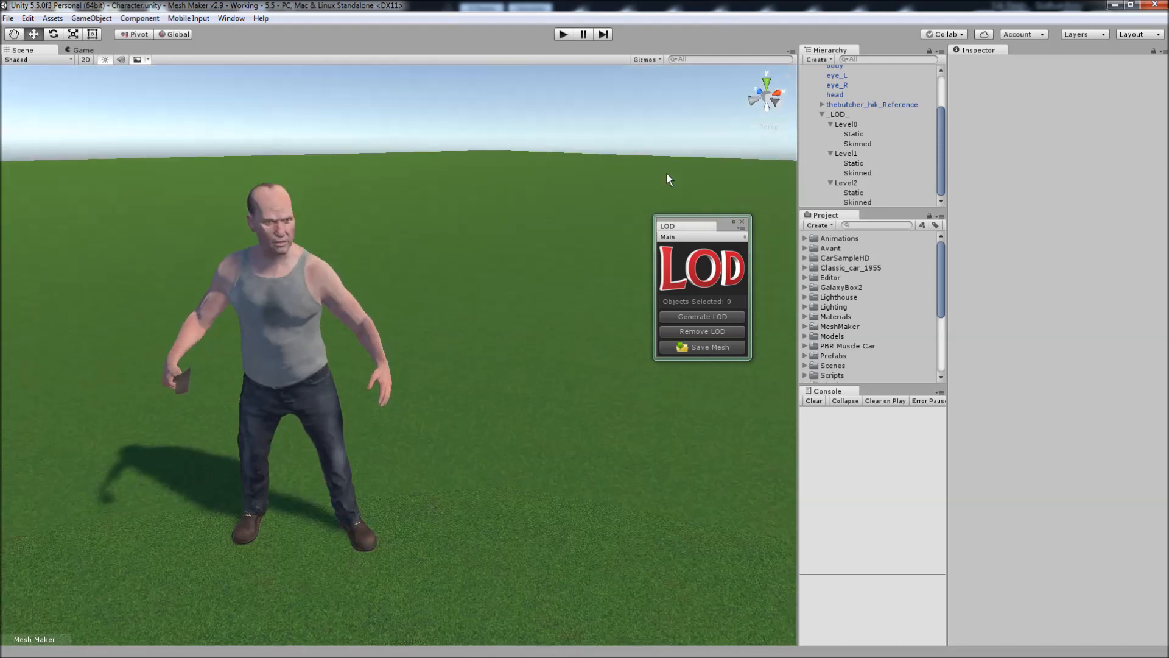
pyautogui.click(822, 114)
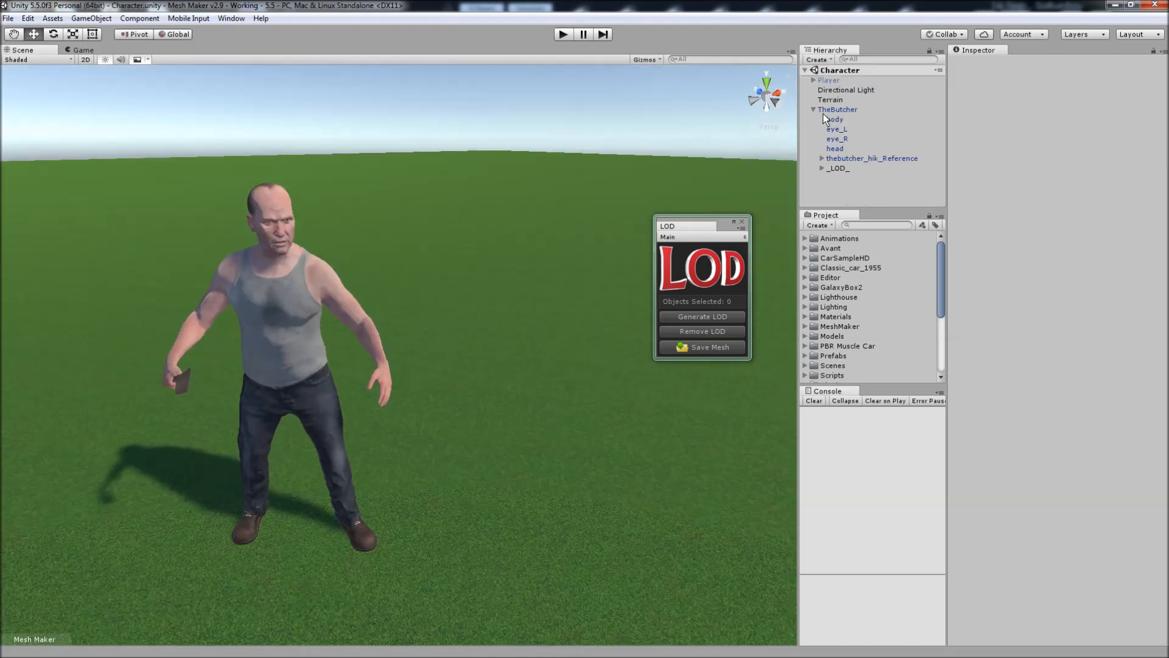
pyautogui.click(838, 169)
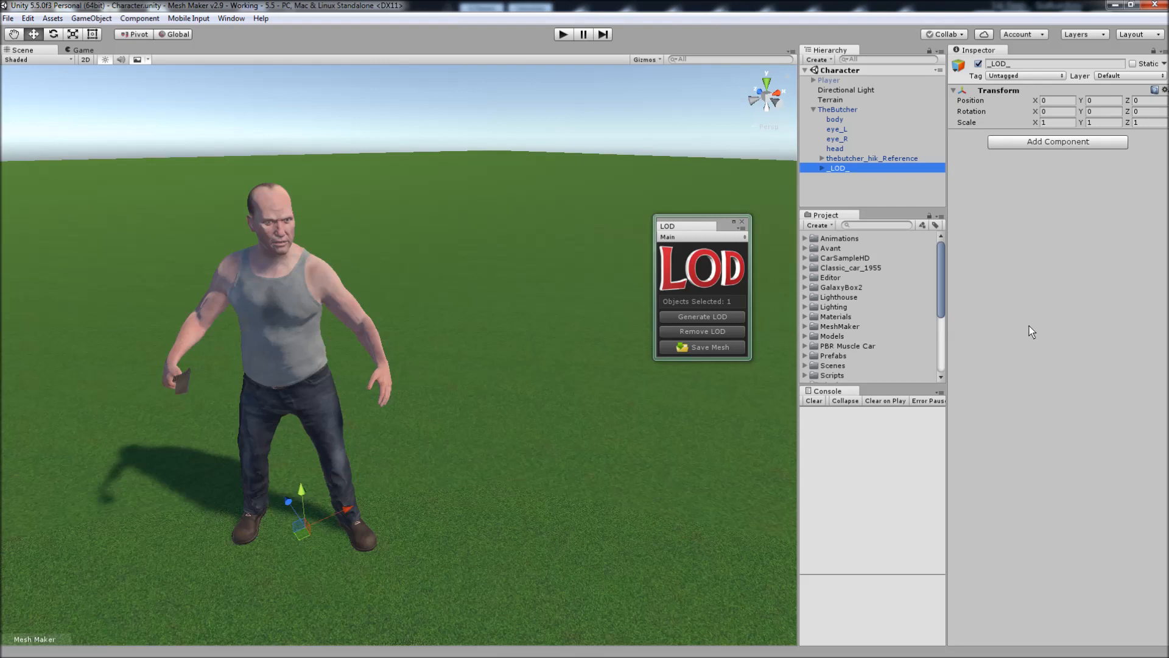
pyautogui.click(838, 111)
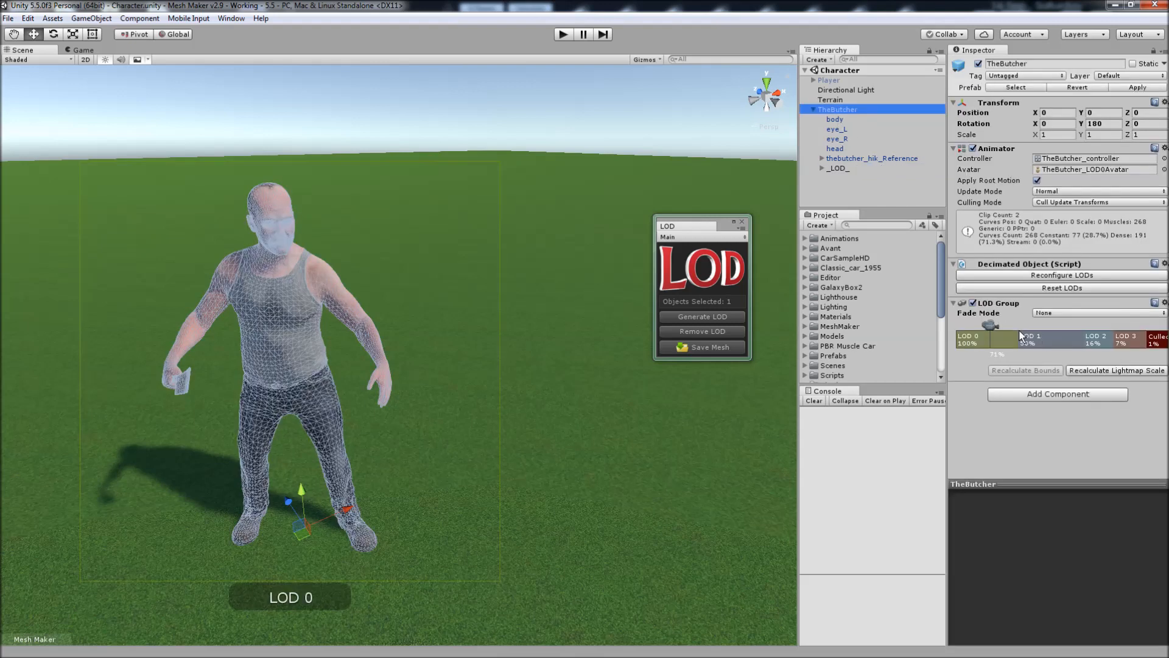
pyautogui.moveTo(991, 325)
pyautogui.mouseDown()
pyautogui.moveTo(1156, 326)
pyautogui.moveTo(981, 324)
pyautogui.mouseUp()
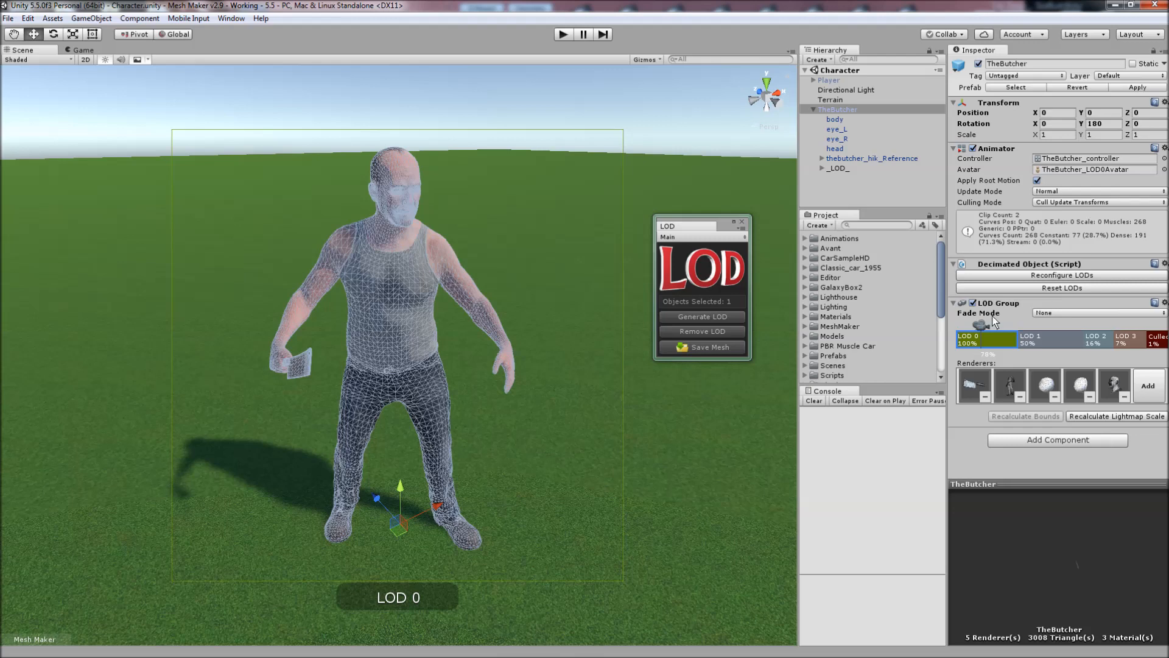
# Reset TheButcher's LODs and add a Level 4 to the Decimated Object settings, removing the extra Level 5.
pyautogui.click(1045, 288)
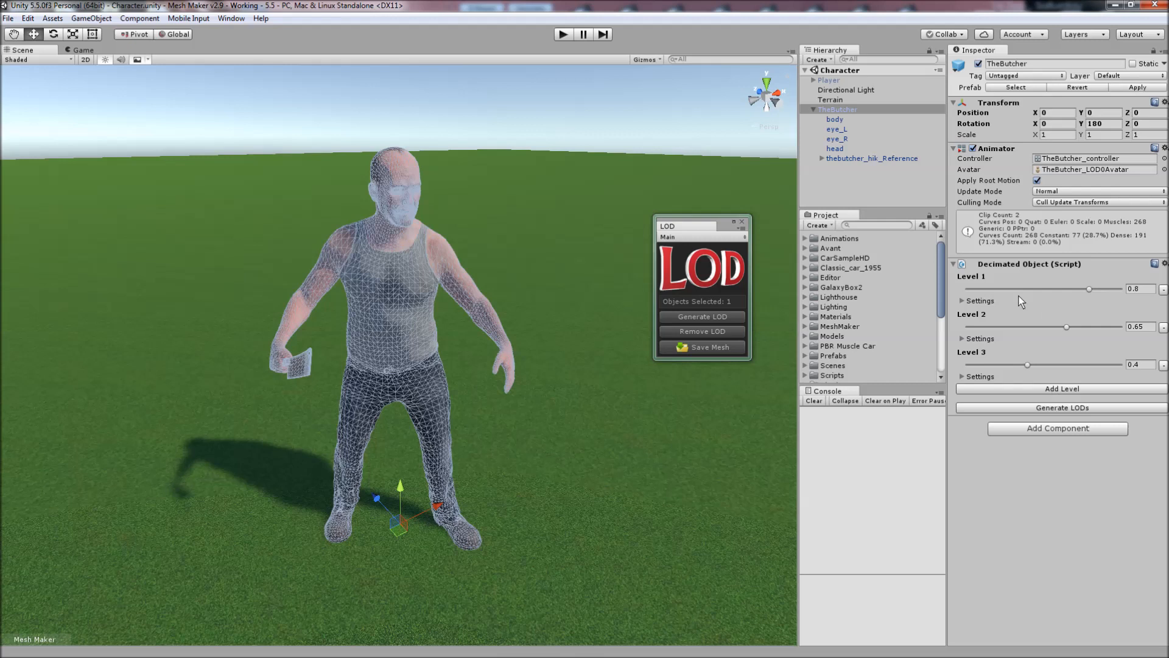
pyautogui.click(1046, 389)
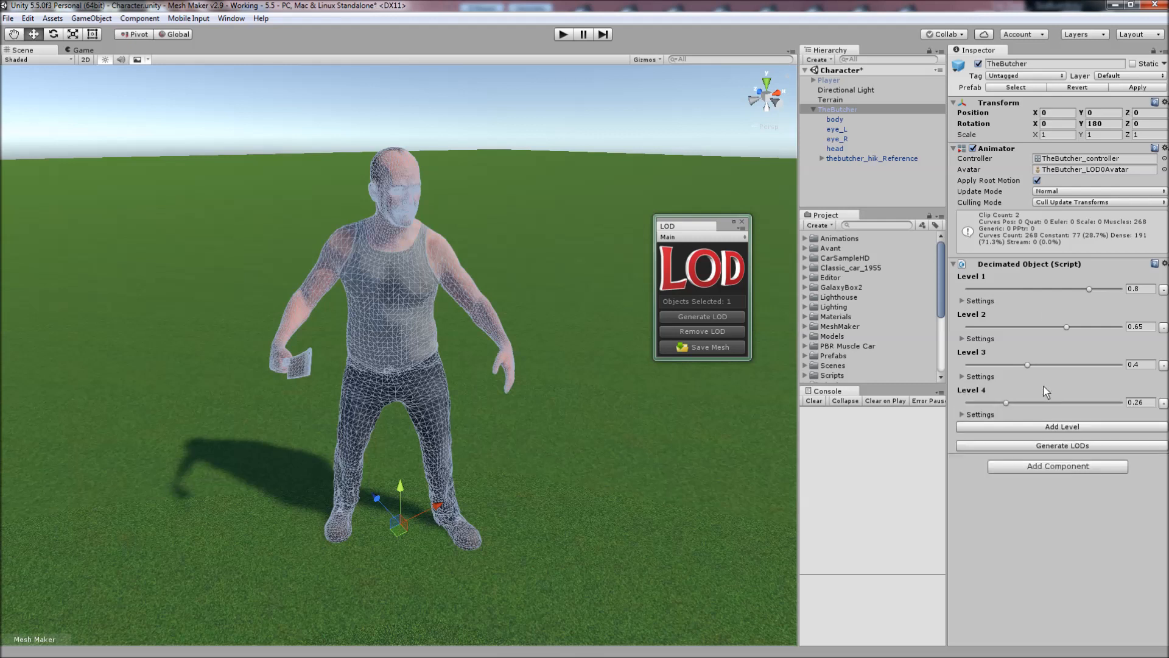
pyautogui.click(1042, 427)
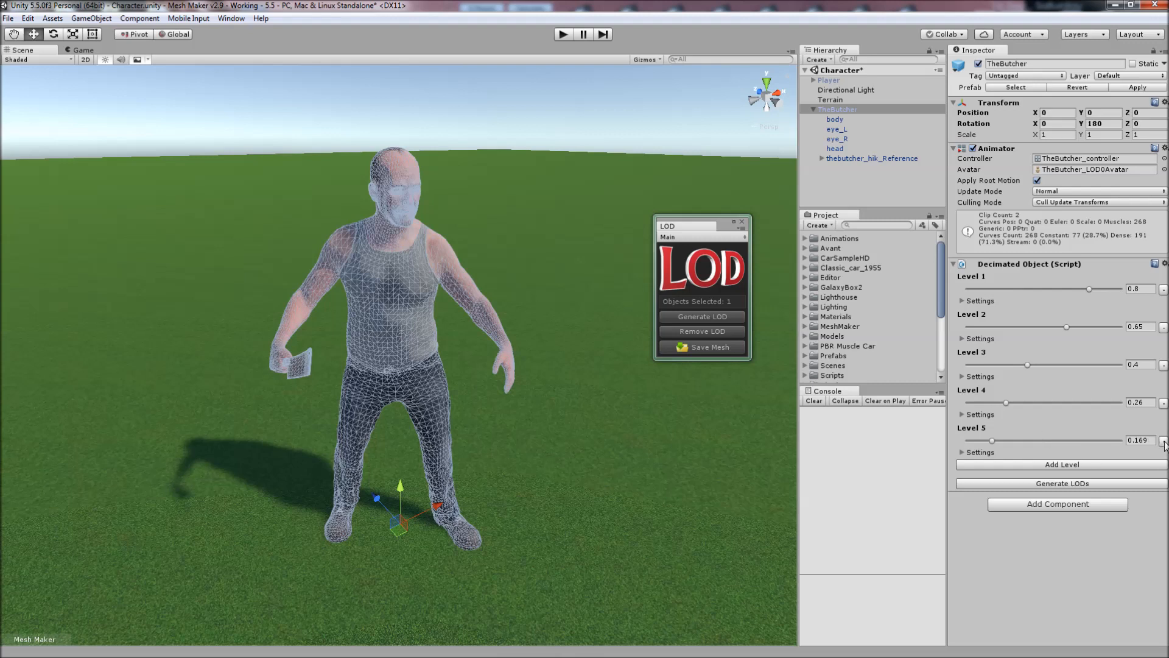
pyautogui.click(1164, 442)
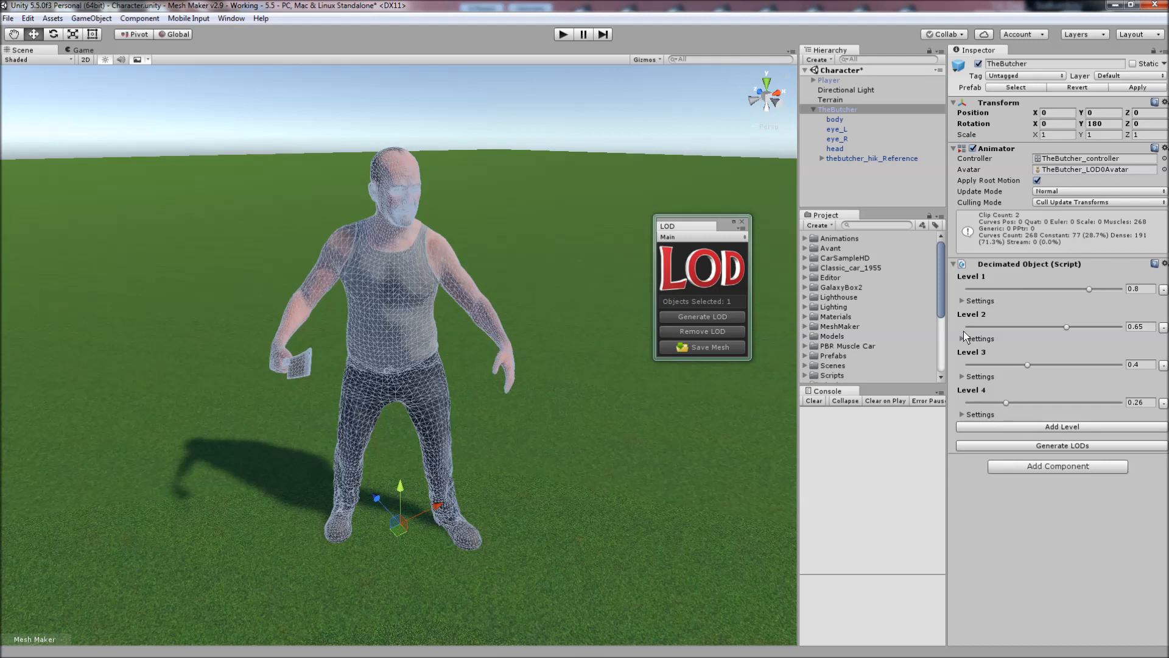
# Adjust the quality amounts of the decimation levels and generate the LODs for TheButcher again.
pyautogui.click(971, 301)
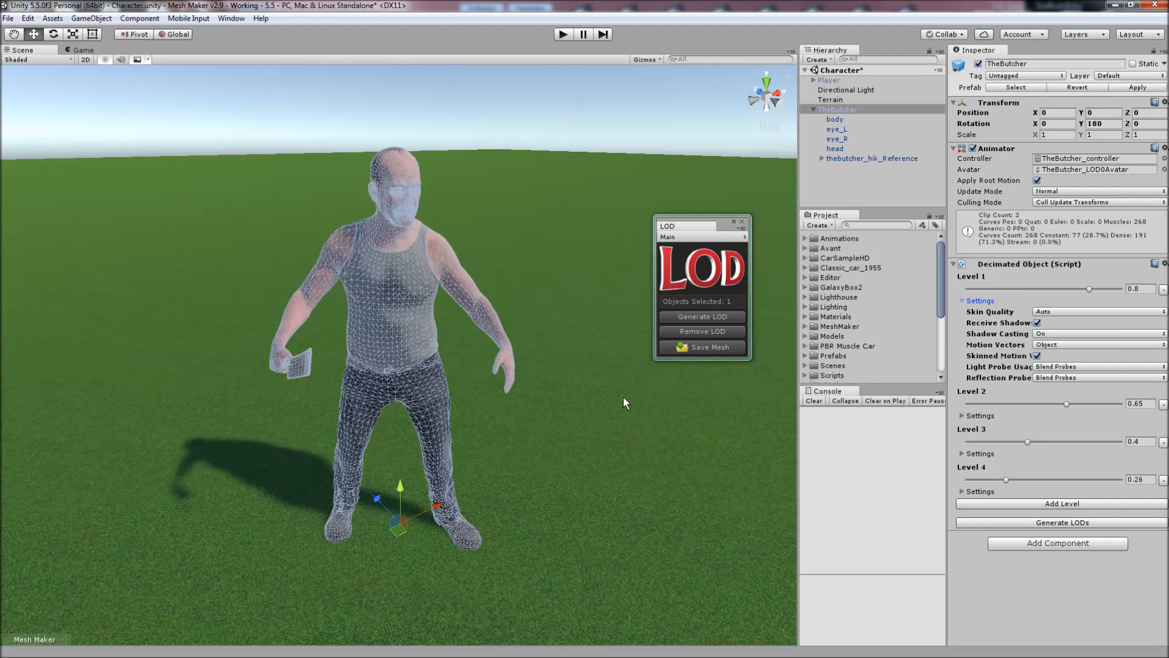
pyautogui.click(963, 301)
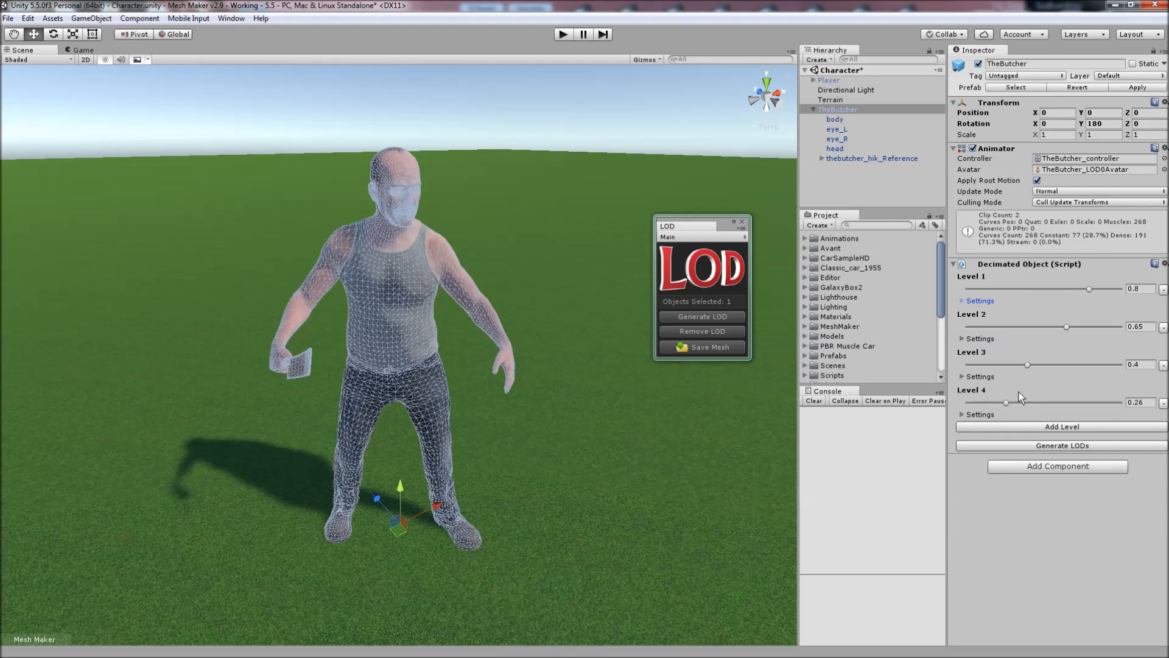
pyautogui.moveTo(1089, 289); pyautogui.dragTo(989, 402)
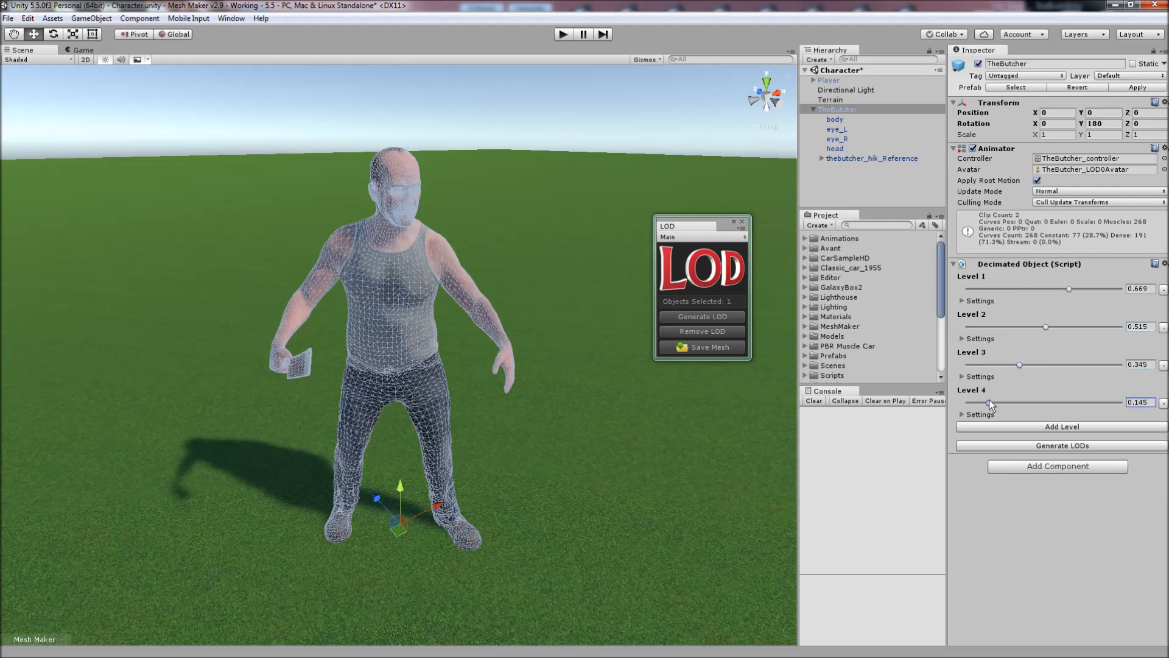
pyautogui.click(1050, 447)
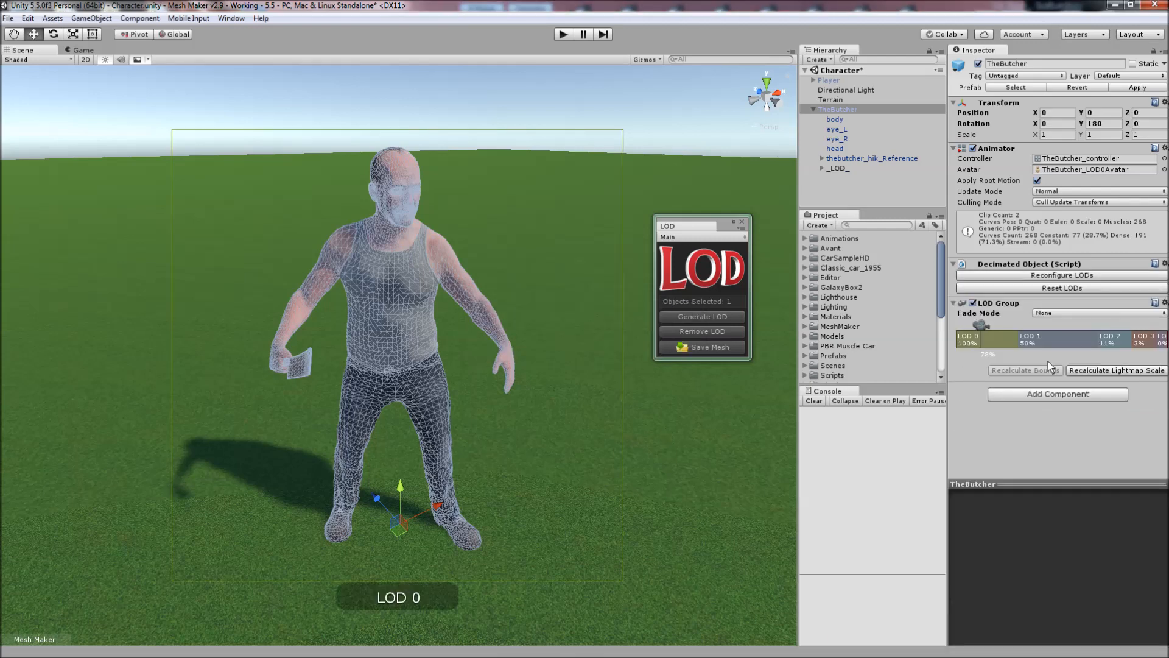
# Set the LOD Group thresholds to 17% for LOD 2, 5% for LOD 3 and 1% for LOD 4, and select LOD 1.
pyautogui.moveTo(945, 279); pyautogui.dragTo(863, 295)
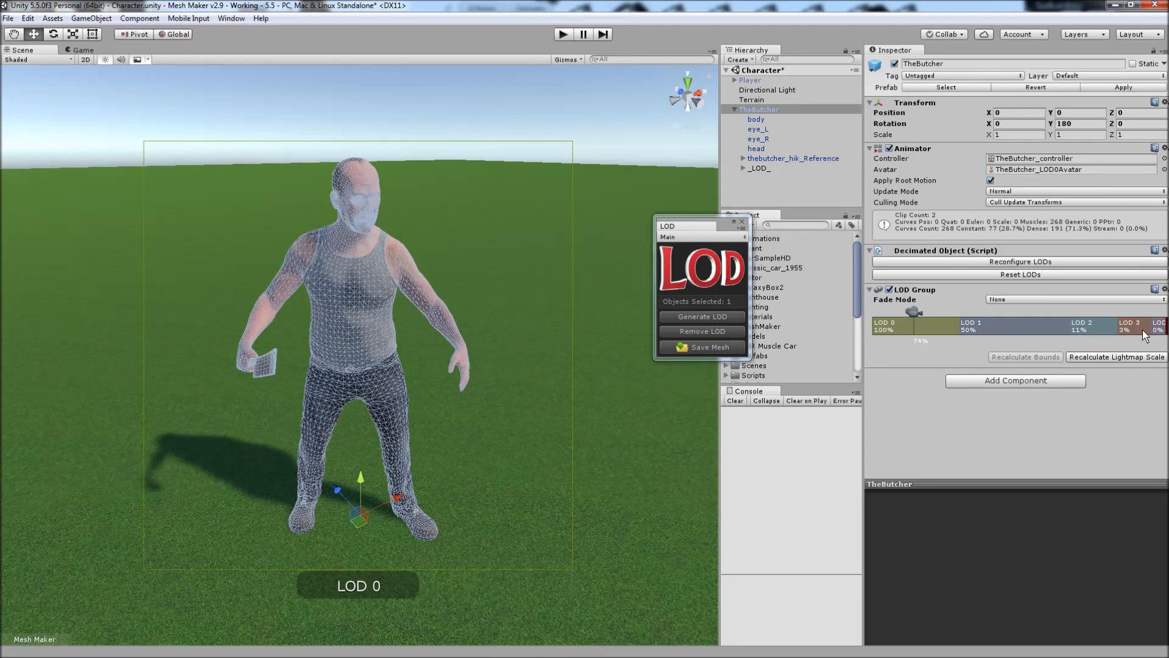
pyautogui.moveTo(1158, 332); pyautogui.dragTo(1036, 333)
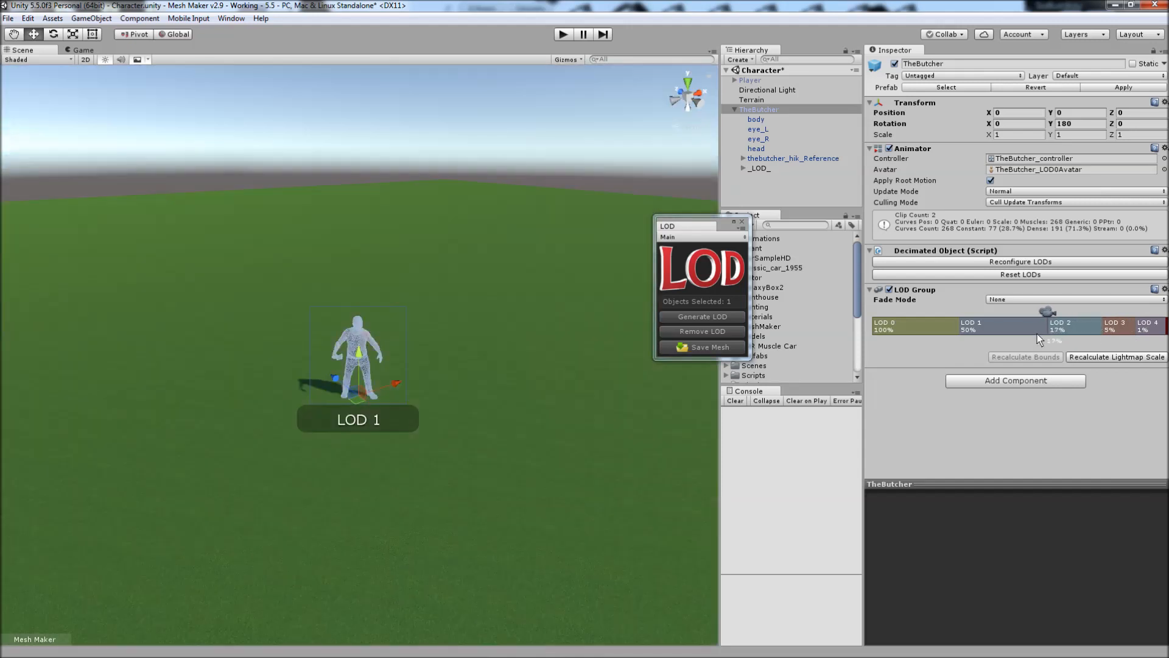
pyautogui.rightClick(998, 332)
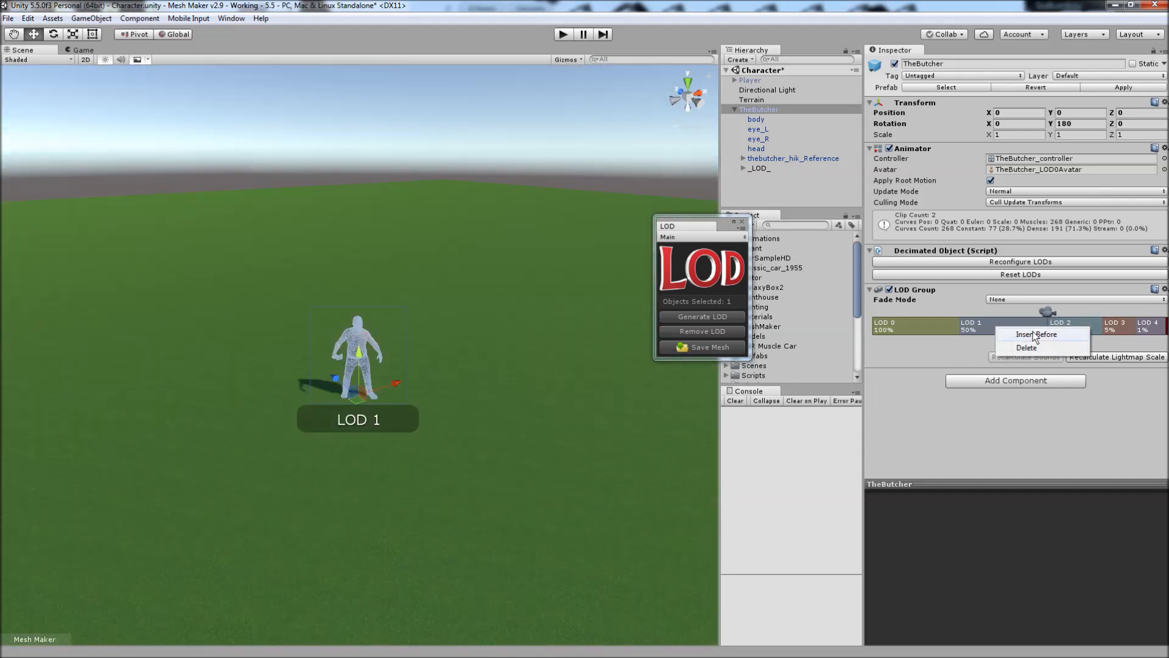
pyautogui.click(981, 326)
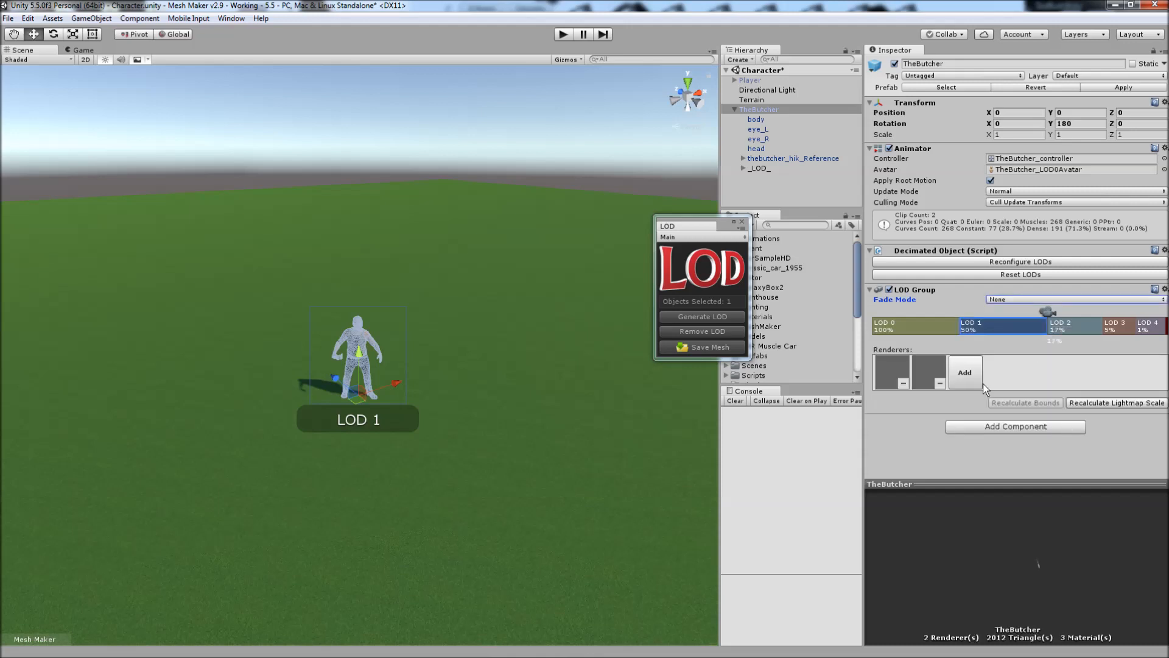
# Preview TheButcher at LOD 0, widen the Scene view and move the LOD window over it.
pyautogui.moveTo(1047, 315); pyautogui.dragTo(930, 316)
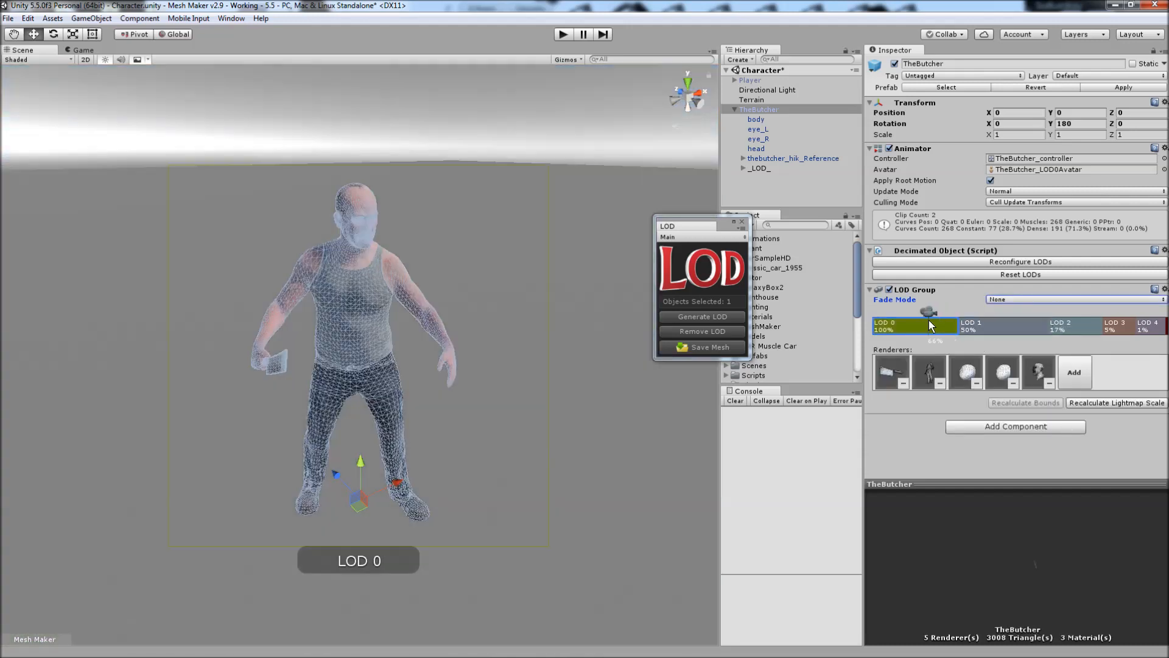
pyautogui.scroll(-4, 536, 279)
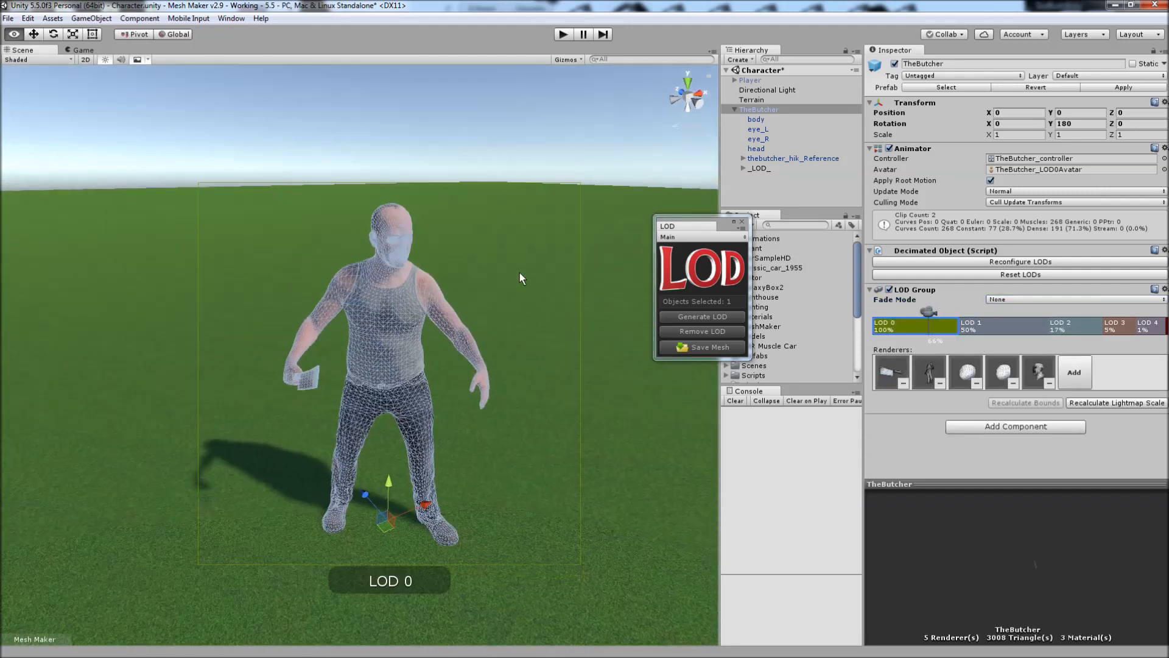
pyautogui.moveTo(713, 227); pyautogui.dragTo(627, 208)
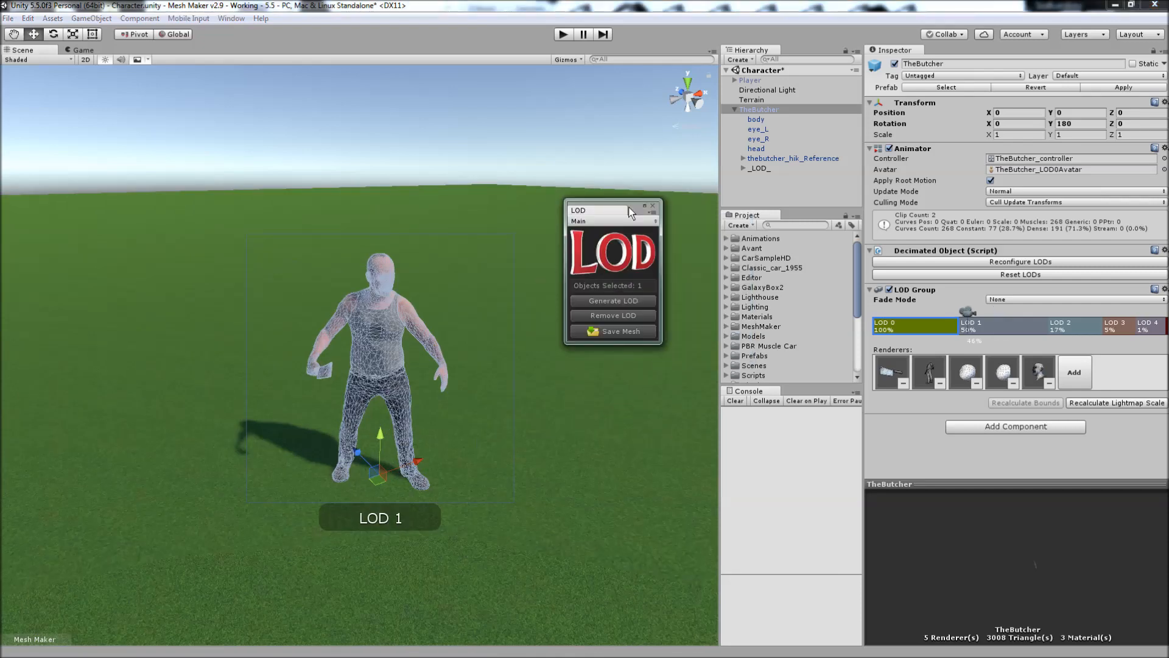
pyautogui.moveTo(721, 180); pyautogui.dragTo(859, 194)
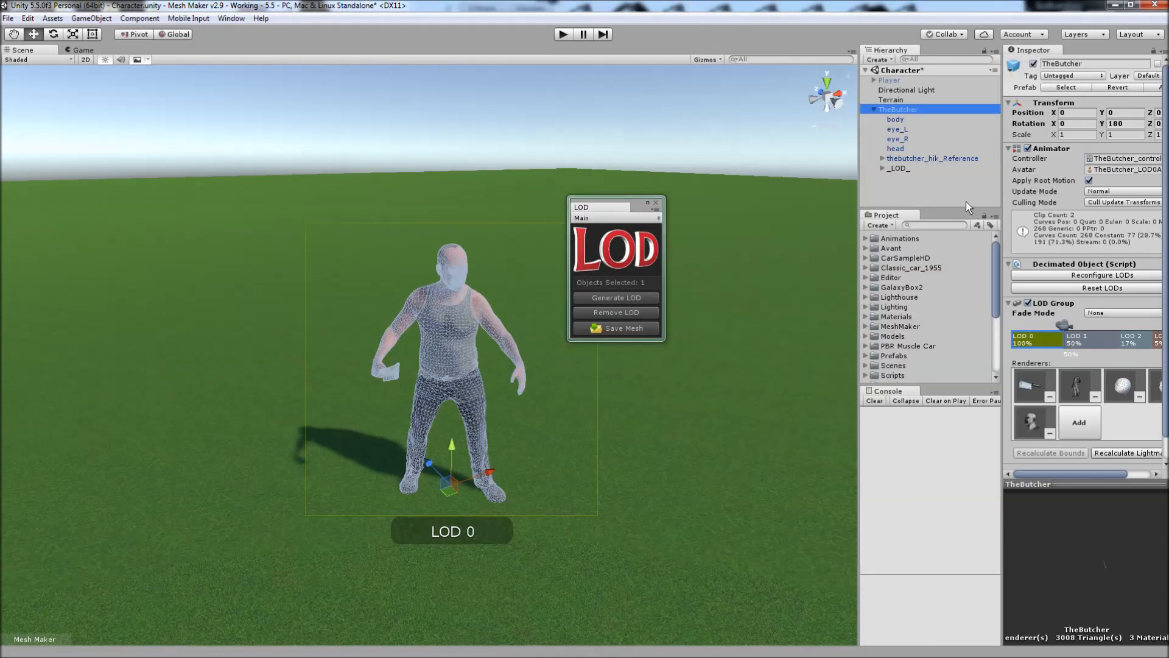
pyautogui.moveTo(637, 206); pyautogui.dragTo(680, 214)
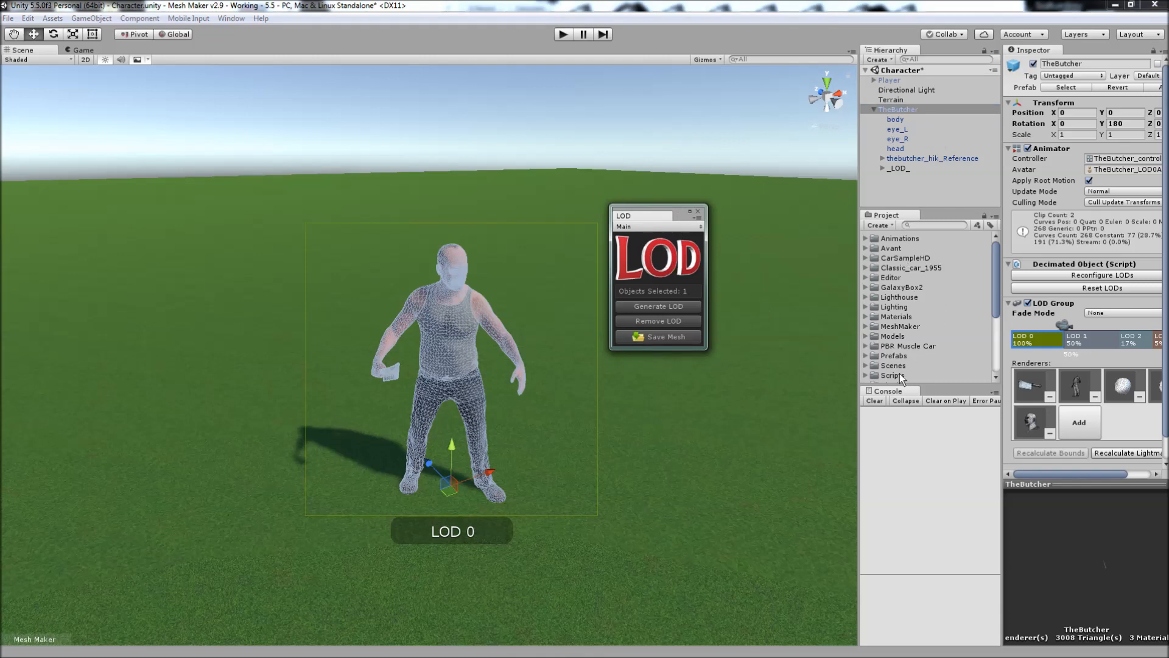
# Open the Cars scene without saving the changes to the Character scene.
pyautogui.moveTo(999, 275); pyautogui.dragTo(998, 332)
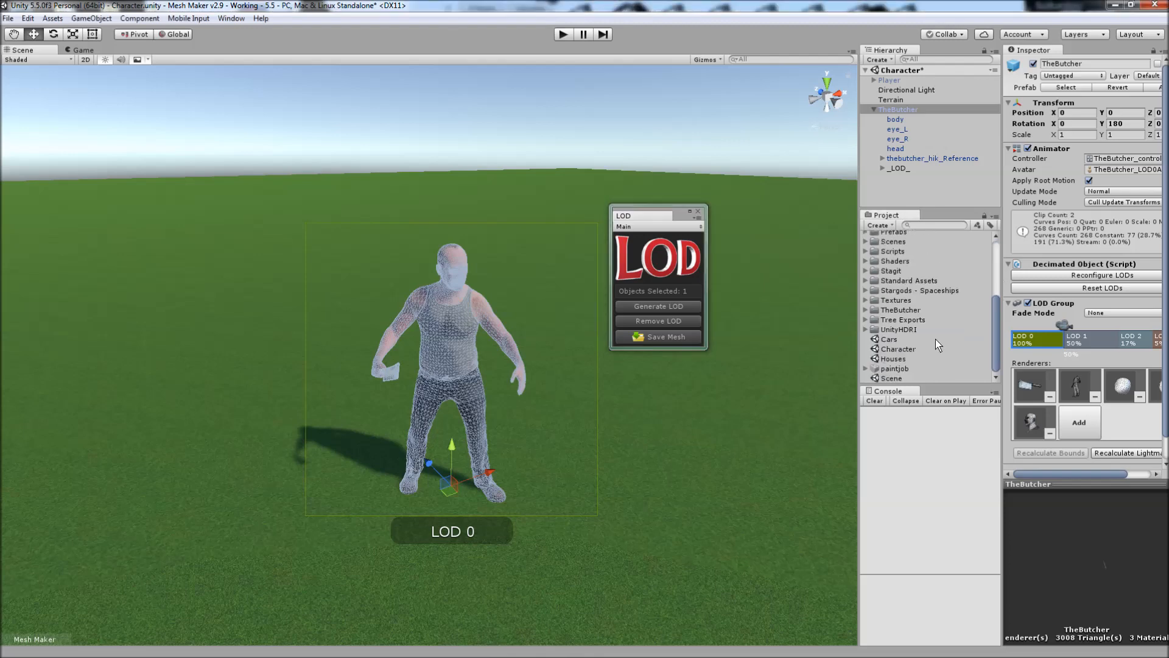
pyautogui.click(890, 340)
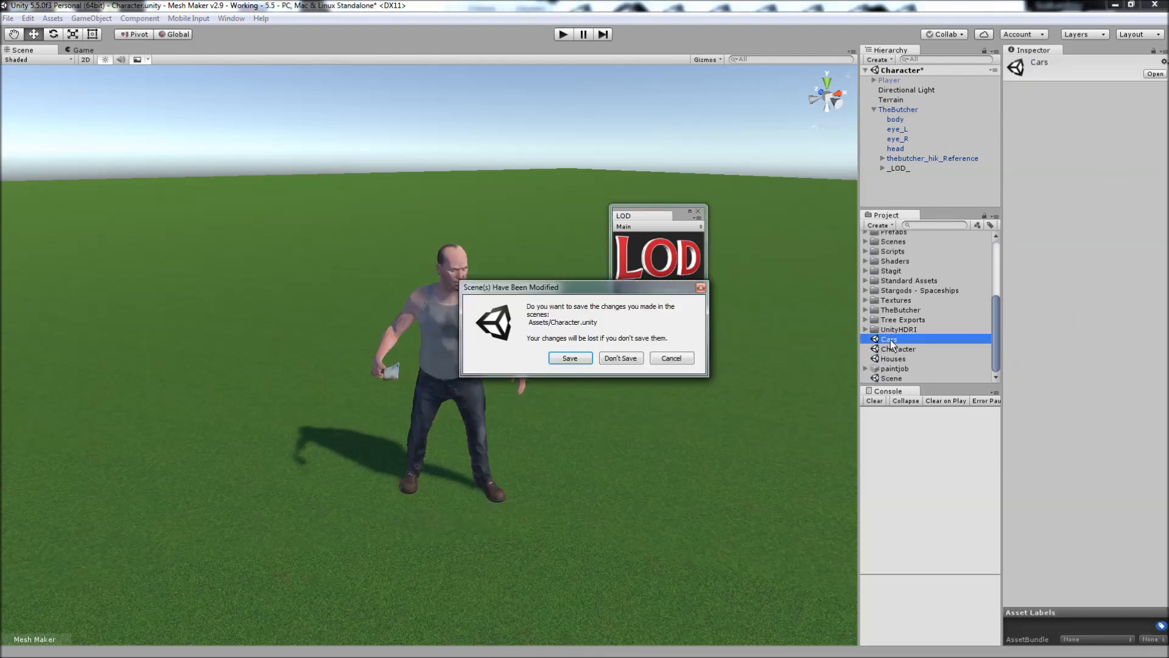
pyautogui.click(615, 357)
# Expand CarLBlueD, select its CarClosed part and inspect the vertex and triangle counts of its mesh.
pyautogui.scroll(-4, 547, 411)
pyautogui.moveTo(547, 410); pyautogui.dragTo(547, 444, button='right')
pyautogui.scroll(2, 547, 444)
pyautogui.click(470, 376)
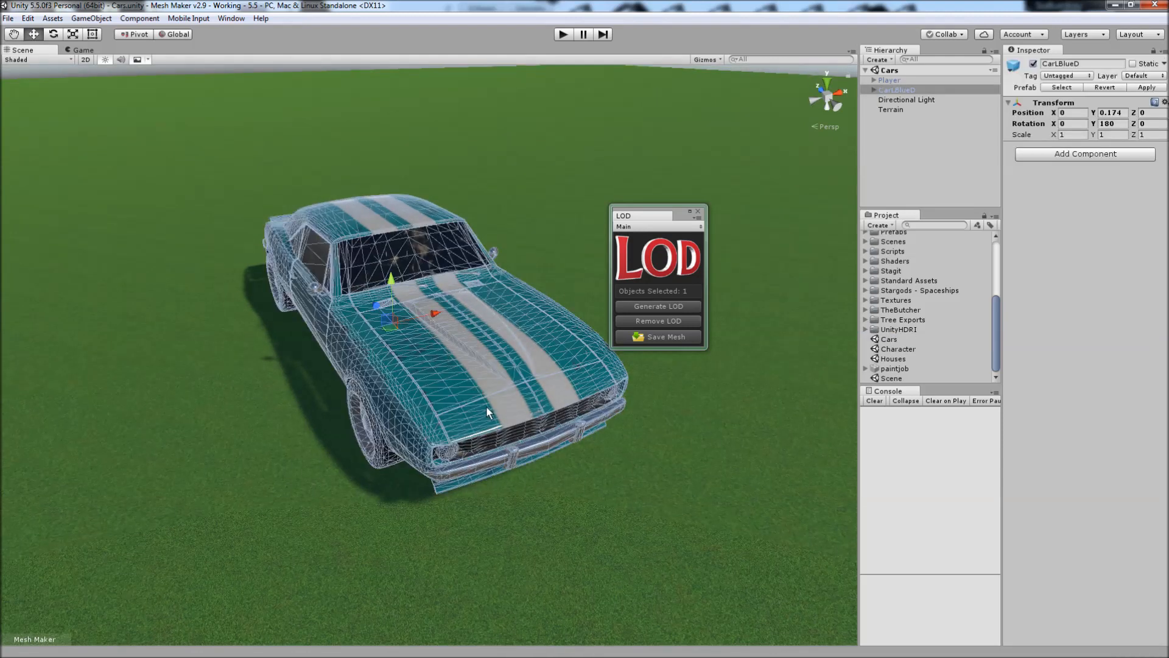
pyautogui.click(875, 89)
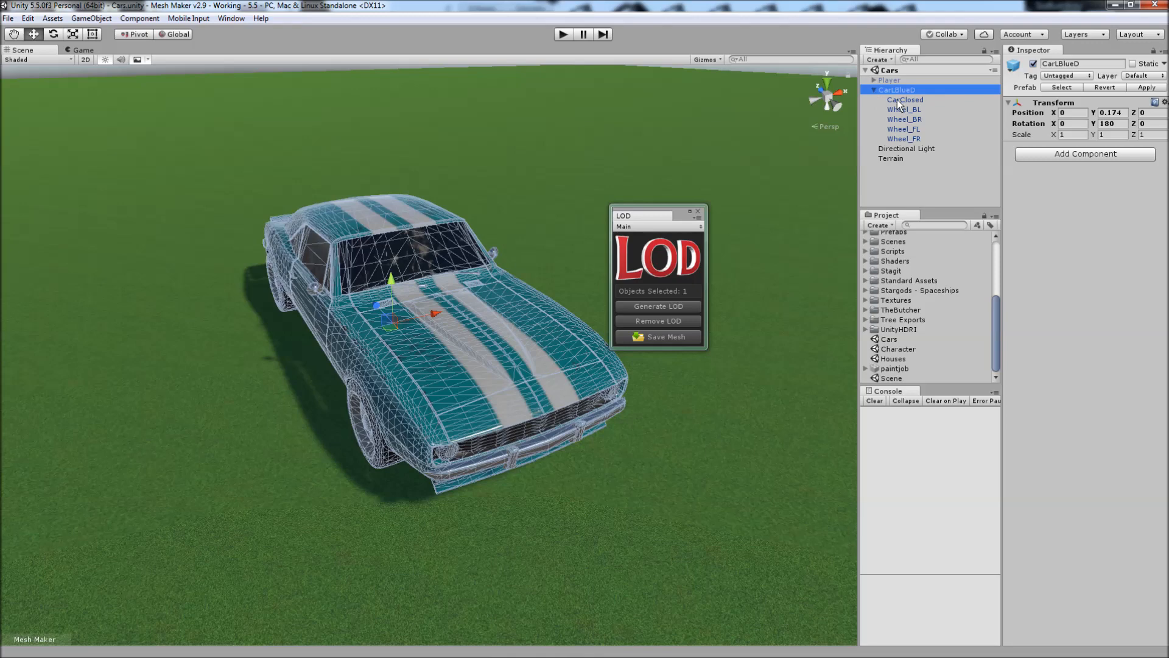
pyautogui.click(901, 100)
pyautogui.click(1164, 159)
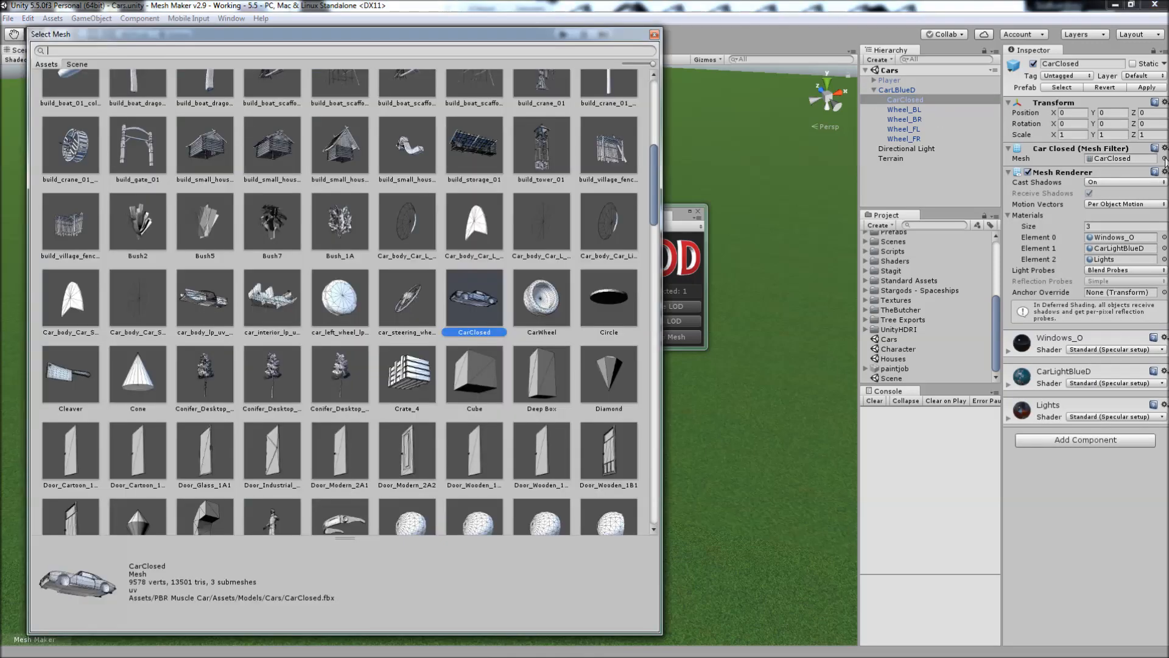
pyautogui.press('Escape')
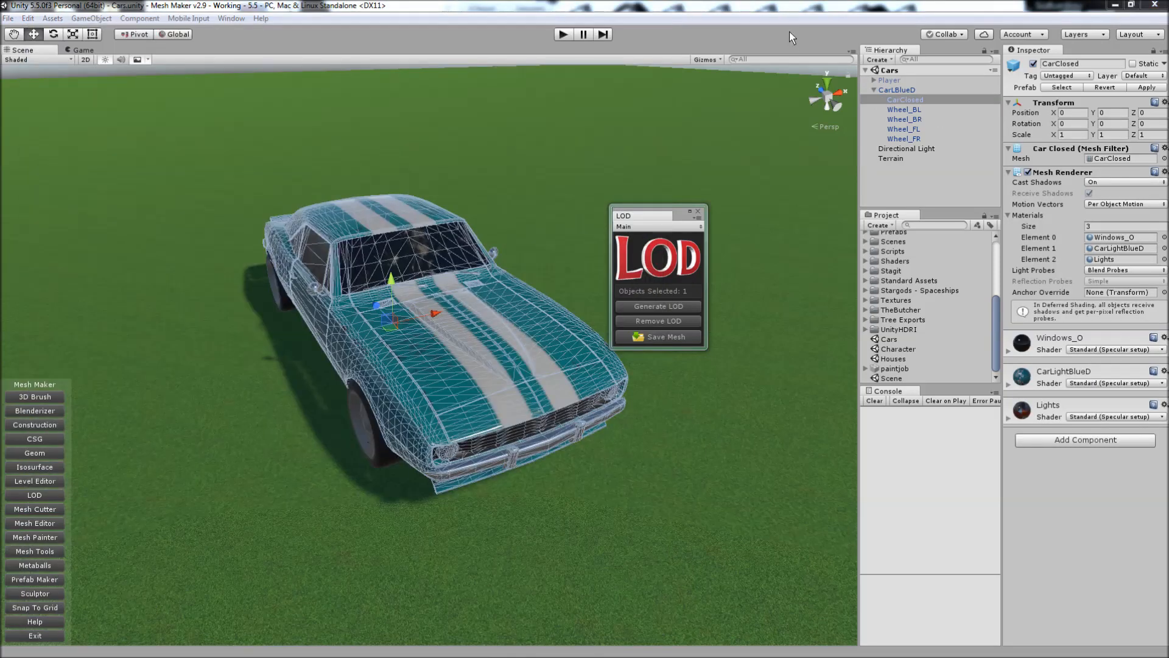
pyautogui.keyDown('alt'); pyautogui.moveTo(438, 294); pyautogui.dragTo(549, 426); pyautogui.keyUp('alt')
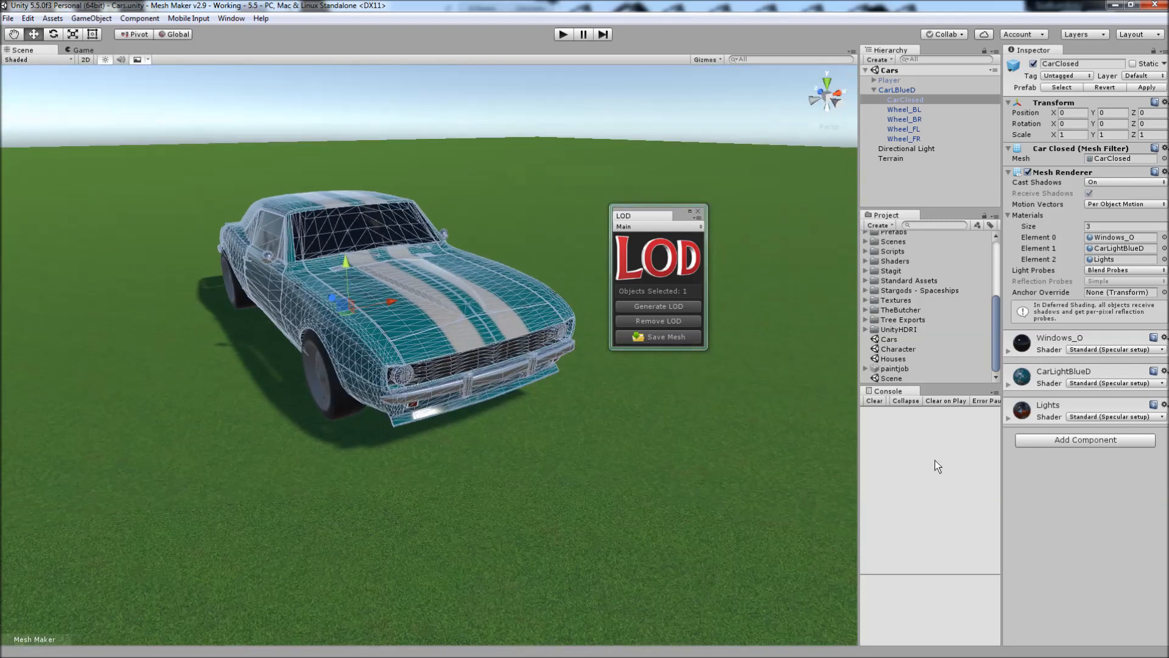
# Generate LODs for the whole CarLBlueD car and preview its LOD 0 with the LOD Group camera.
pyautogui.click(891, 89)
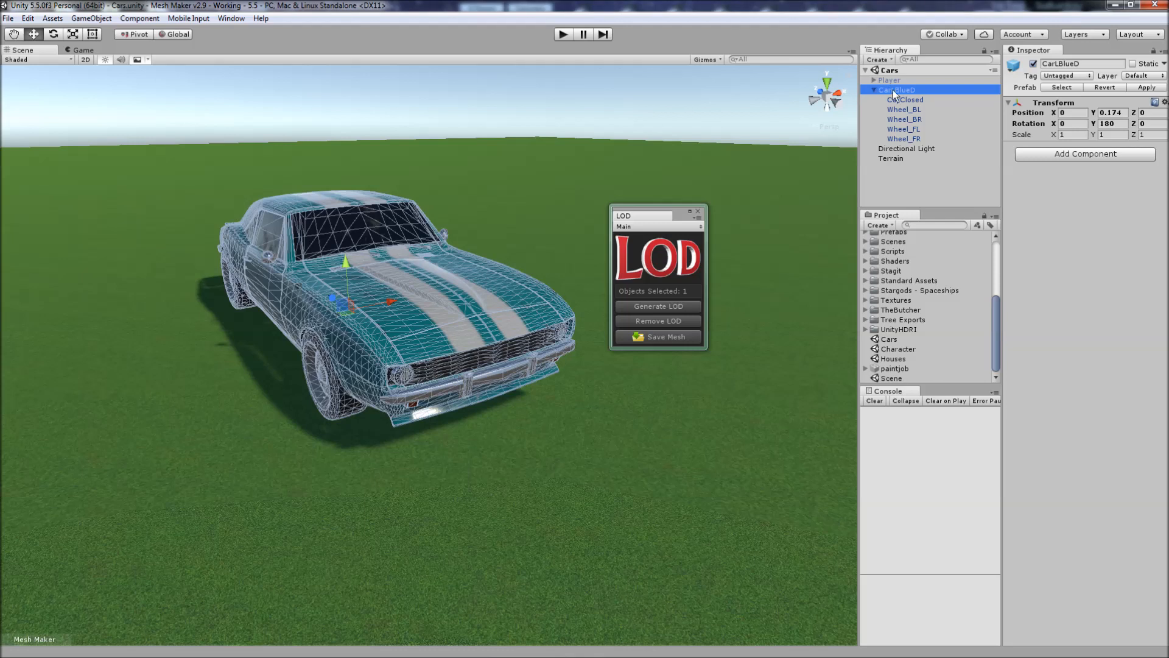
pyautogui.moveTo(674, 214); pyautogui.dragTo(701, 212)
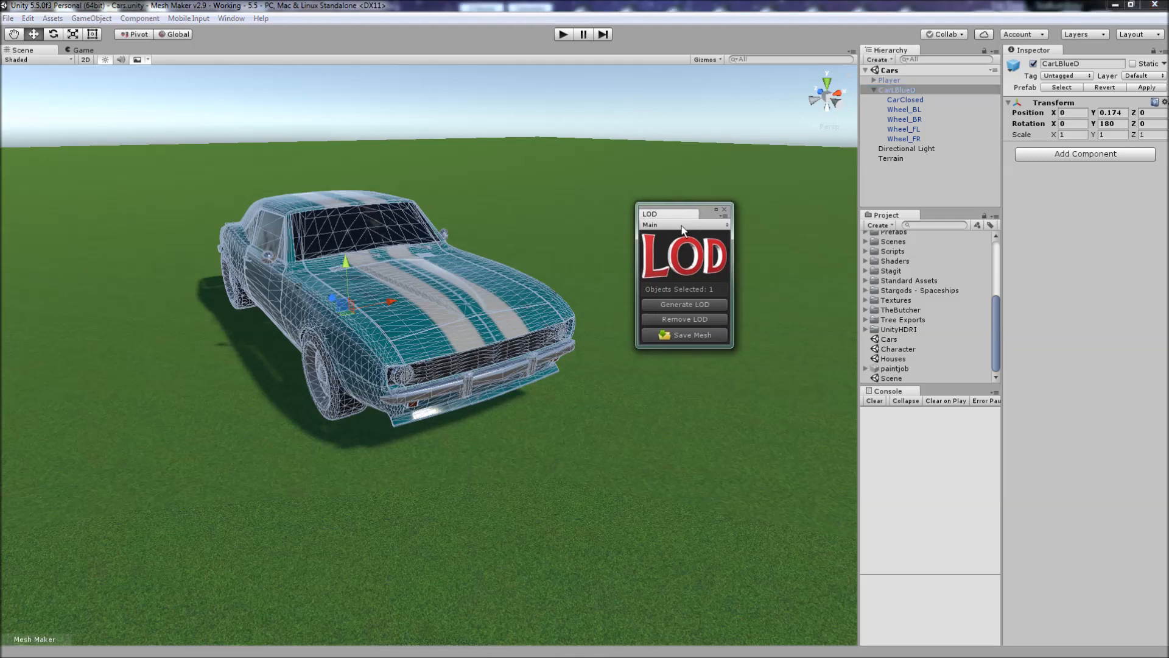
pyautogui.click(688, 305)
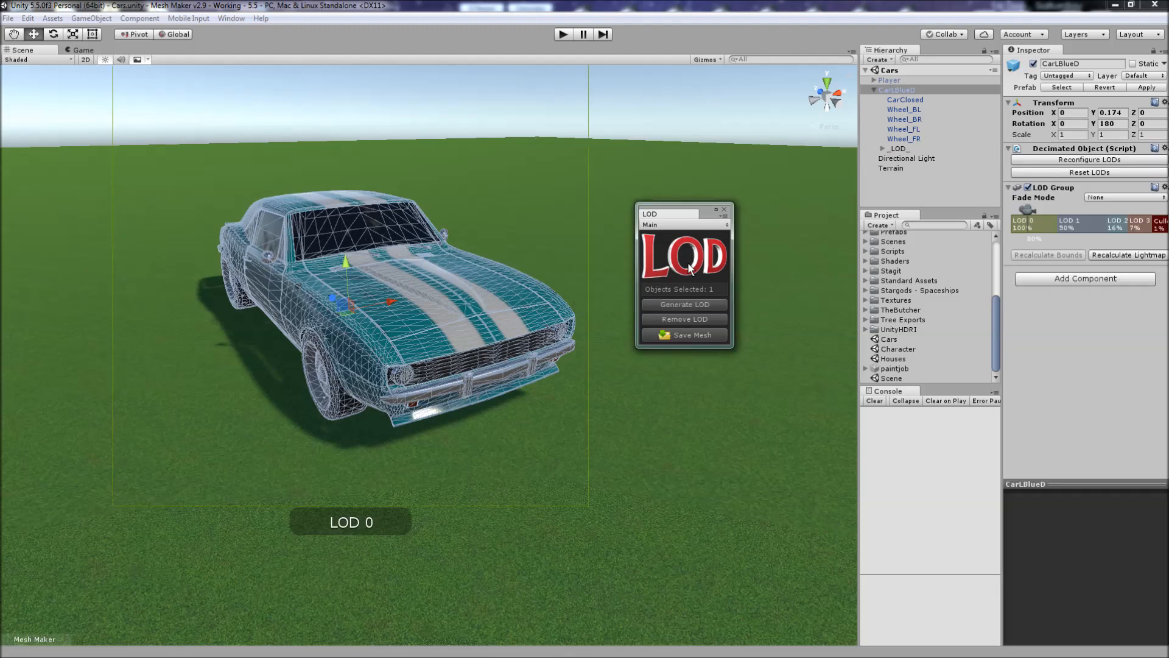
pyautogui.moveTo(1029, 208)
pyautogui.mouseDown()
pyautogui.moveTo(1122, 229)
pyautogui.moveTo(1036, 231)
pyautogui.mouseUp()
pyautogui.click(694, 383)
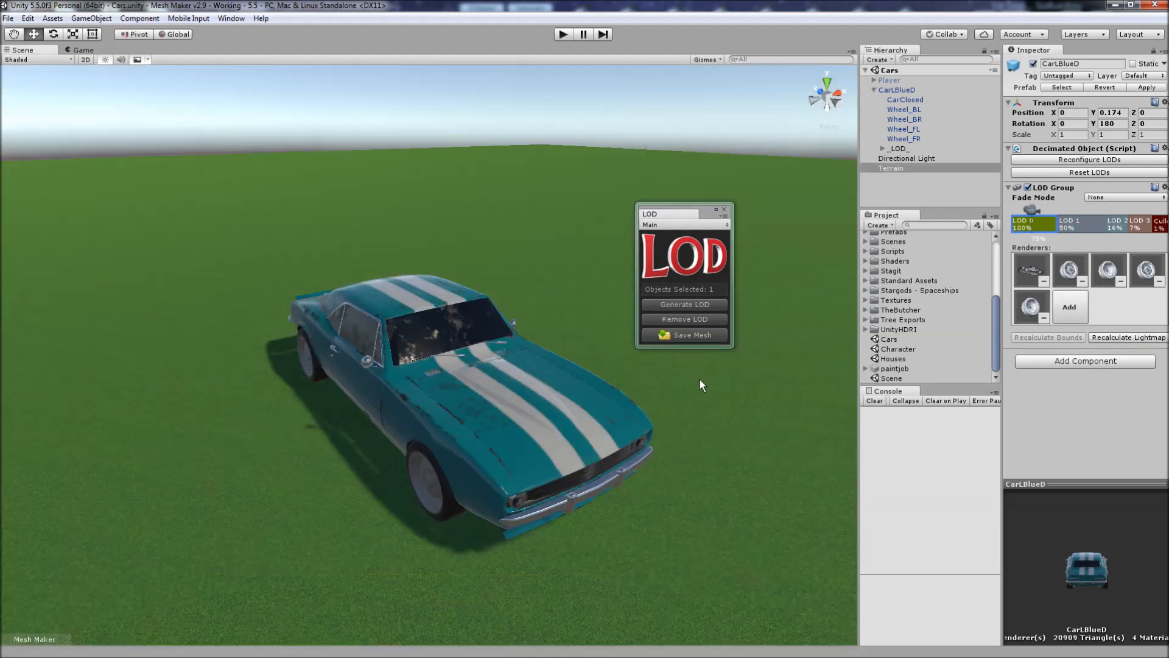
# Set CarLBlueD's LOD Group thresholds to 89% for LOD 1, 78% for LOD 2 and 66% for LOD 3.
pyautogui.click(897, 93)
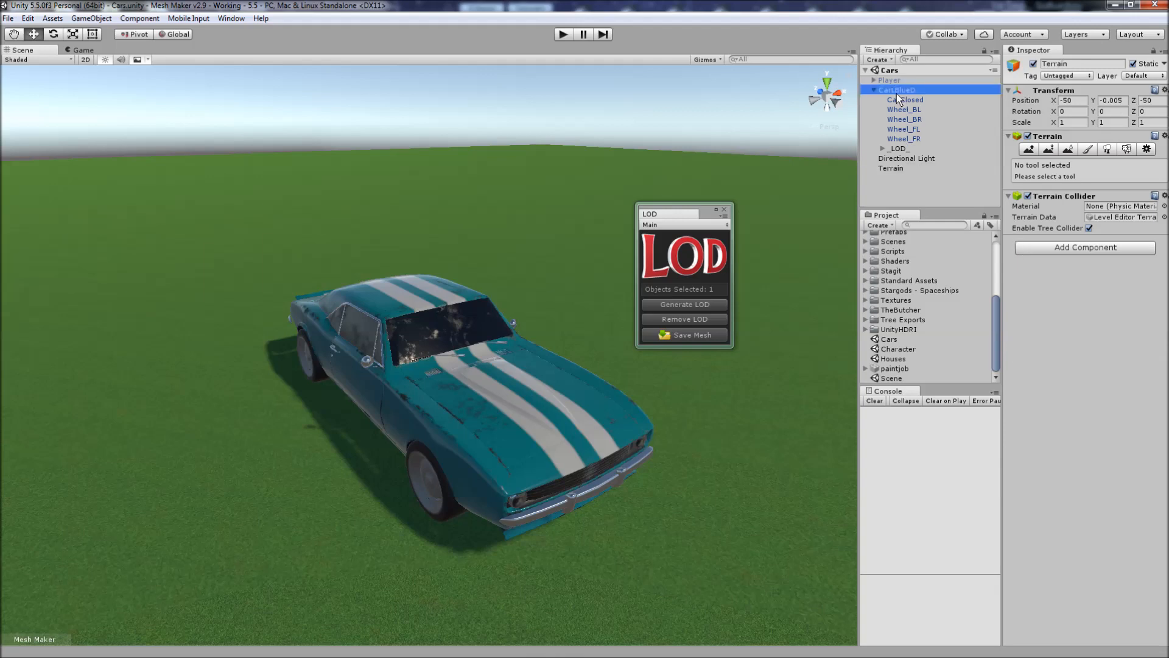
pyautogui.moveTo(1058, 228); pyautogui.dragTo(1019, 228)
pyautogui.moveTo(1103, 223); pyautogui.dragTo(1029, 226)
pyautogui.moveTo(1128, 227); pyautogui.dragTo(1043, 225)
# Examine the car's wireframe up close and preview it at LOD 1 with the LOD Group camera.
pyautogui.keyDown('alt'); pyautogui.moveTo(407, 388); pyautogui.dragTo(460, 395); pyautogui.keyUp('alt')
pyautogui.keyDown('alt'); pyautogui.scroll(5, 496, 428); pyautogui.keyUp('alt')
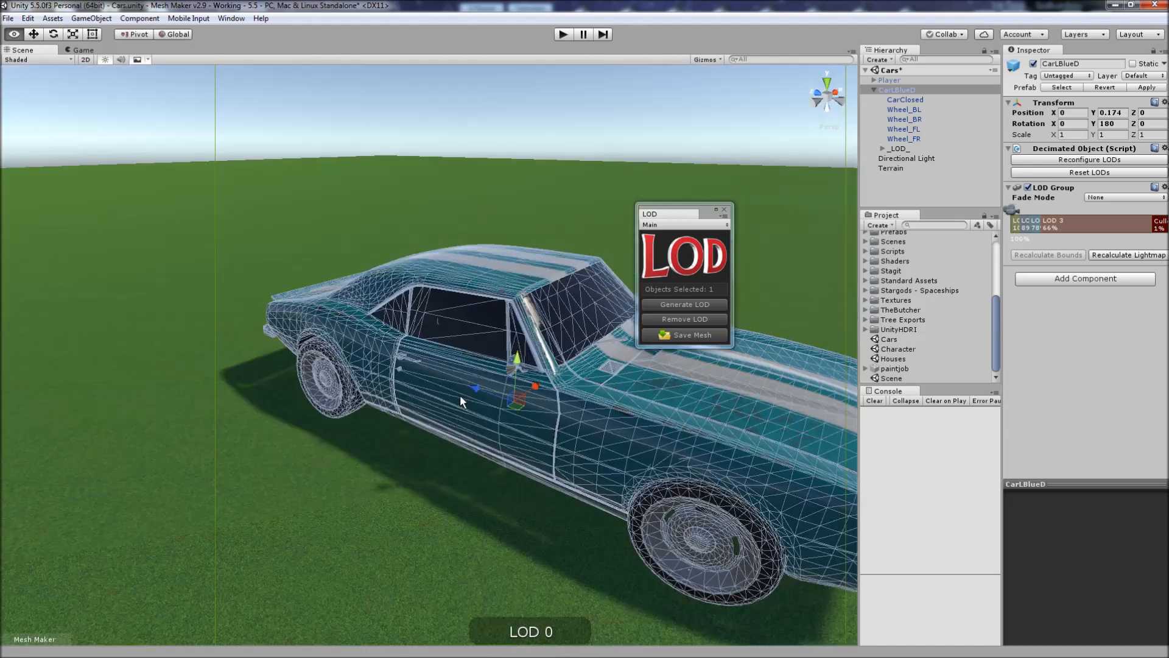
pyautogui.keyDown('alt'); pyautogui.scroll(-4, 459, 395); pyautogui.keyUp('alt')
pyautogui.moveTo(1018, 210); pyautogui.dragTo(1025, 210)
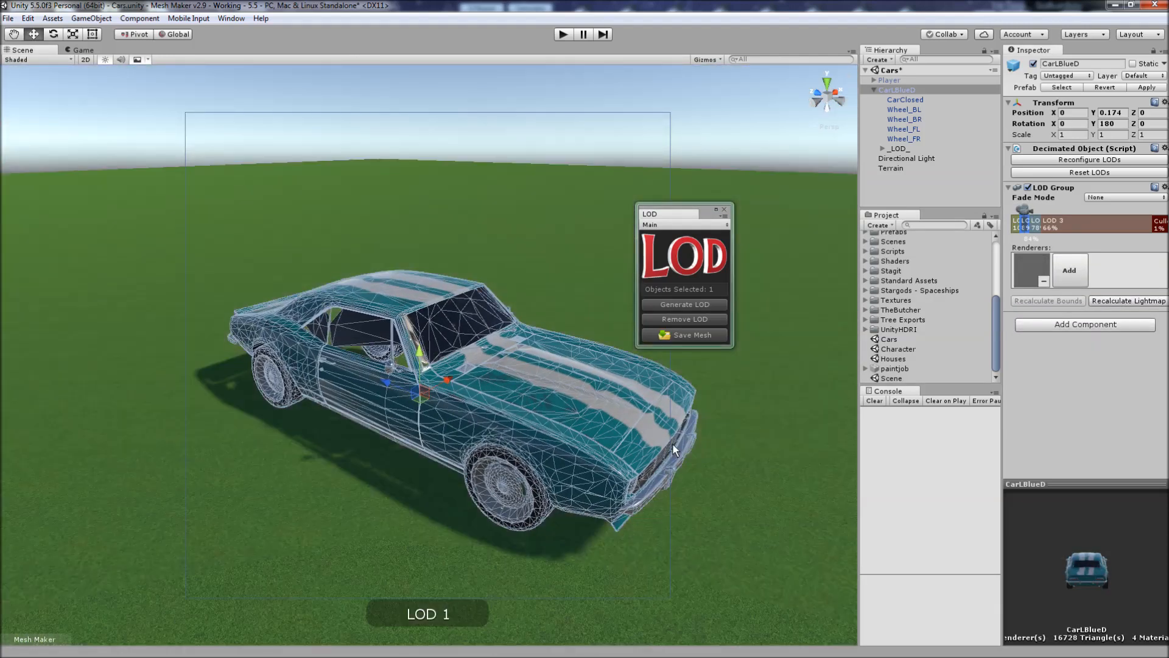
pyautogui.keyDown('alt'); pyautogui.moveTo(672, 443); pyautogui.dragTo(561, 109); pyautogui.keyUp('alt')
# Deselect the car, examine its detail transitions at near and far distances, and reselect CarLBlueD to check the active level.
pyautogui.click(636, 115)
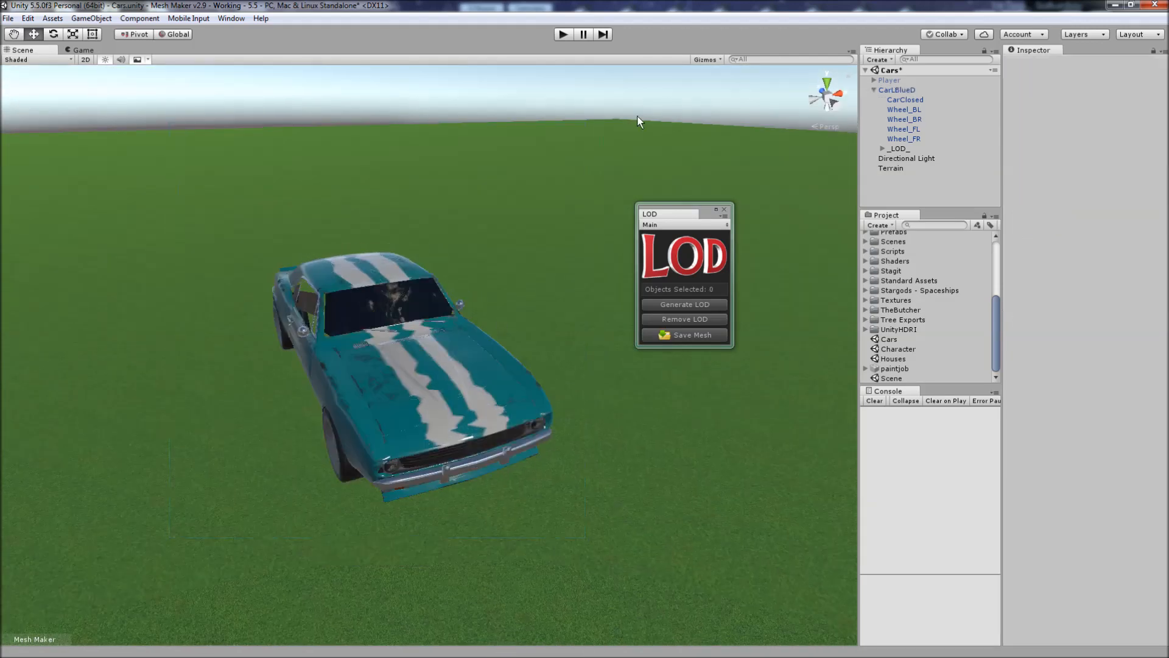
pyautogui.scroll(-8, 523, 419)
pyautogui.scroll(-10, 522, 418)
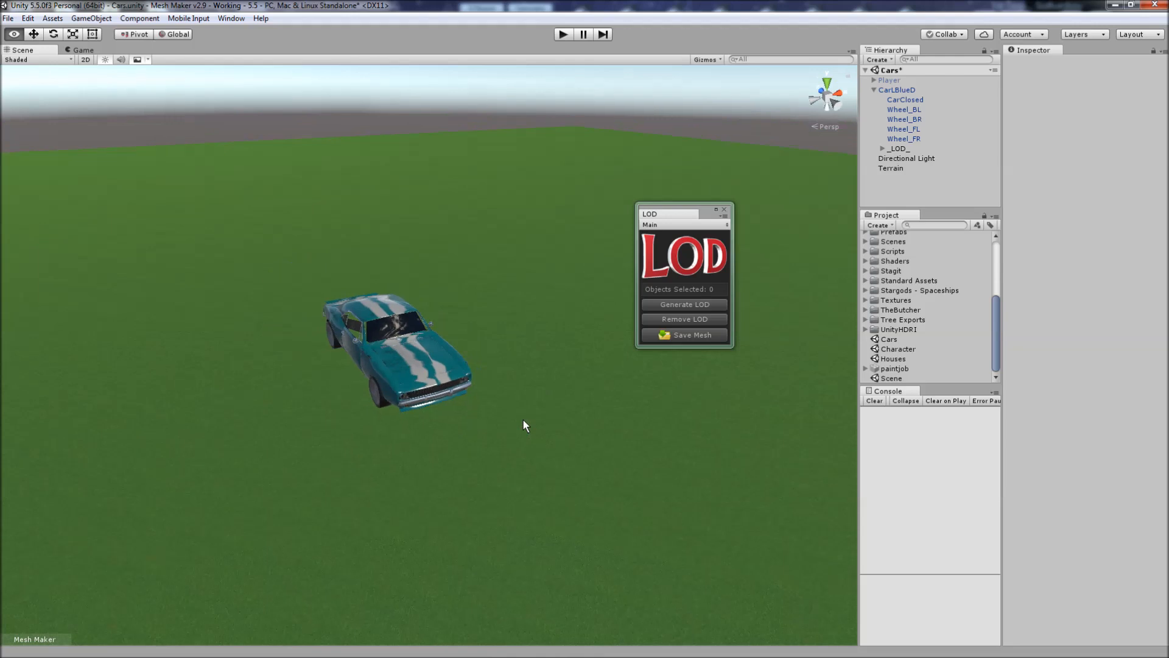
pyautogui.scroll(10, 521, 419)
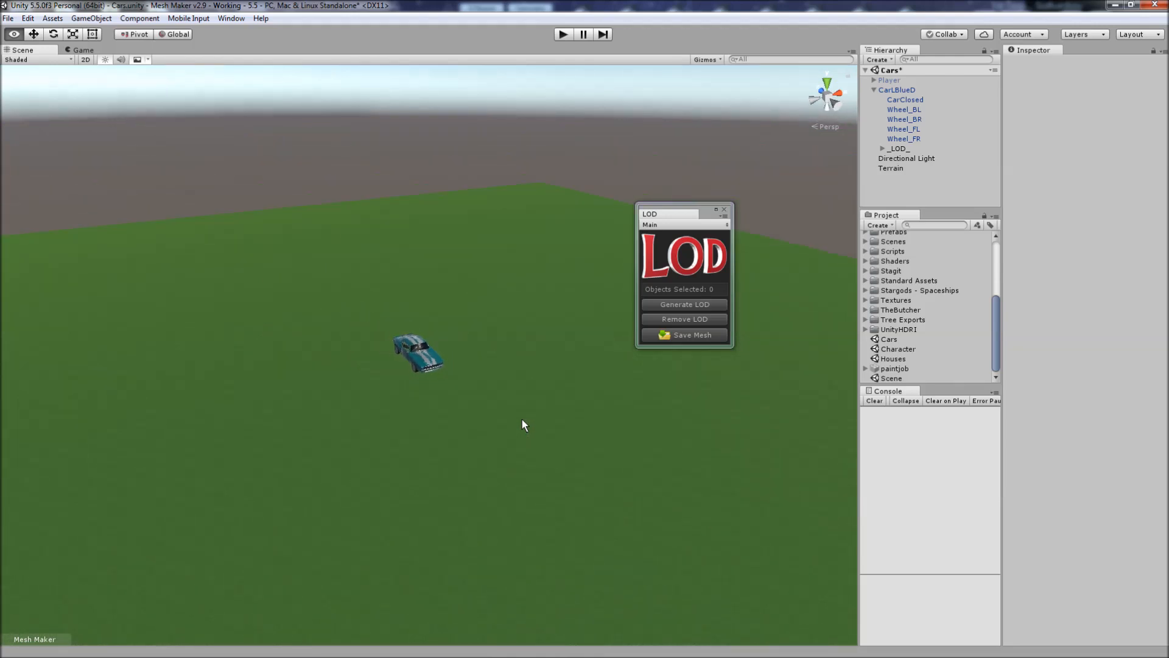
pyautogui.scroll(10, 521, 426)
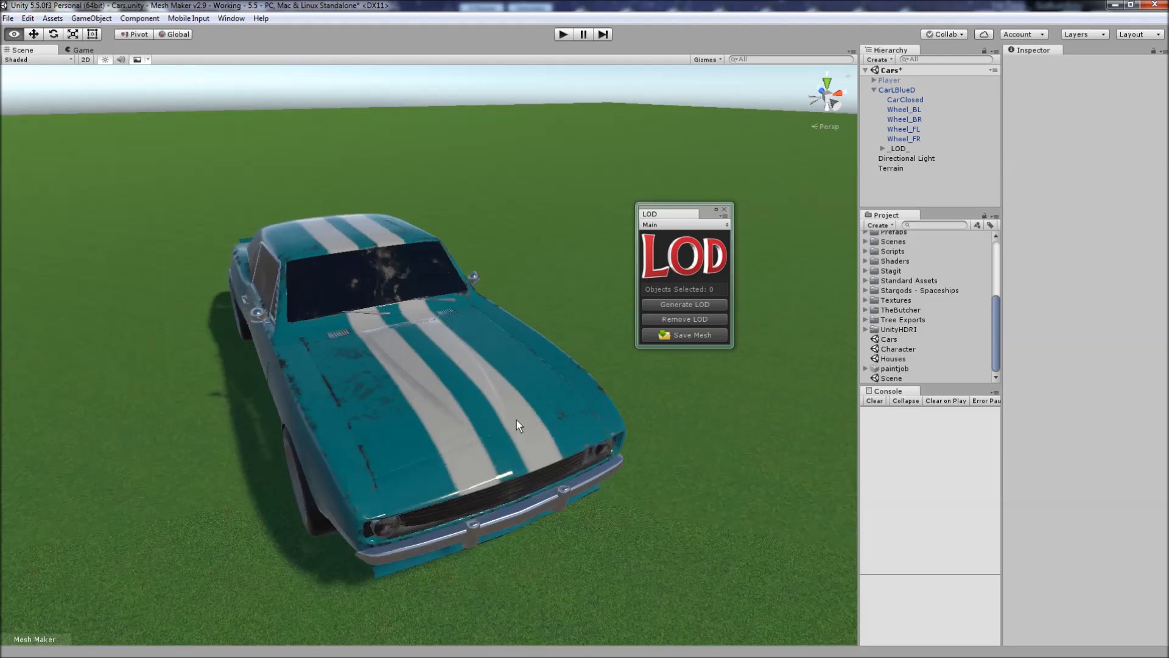
pyautogui.scroll(-10, 518, 421)
pyautogui.moveTo(516, 419); pyautogui.dragTo(510, 390, button='right')
pyautogui.press('w')
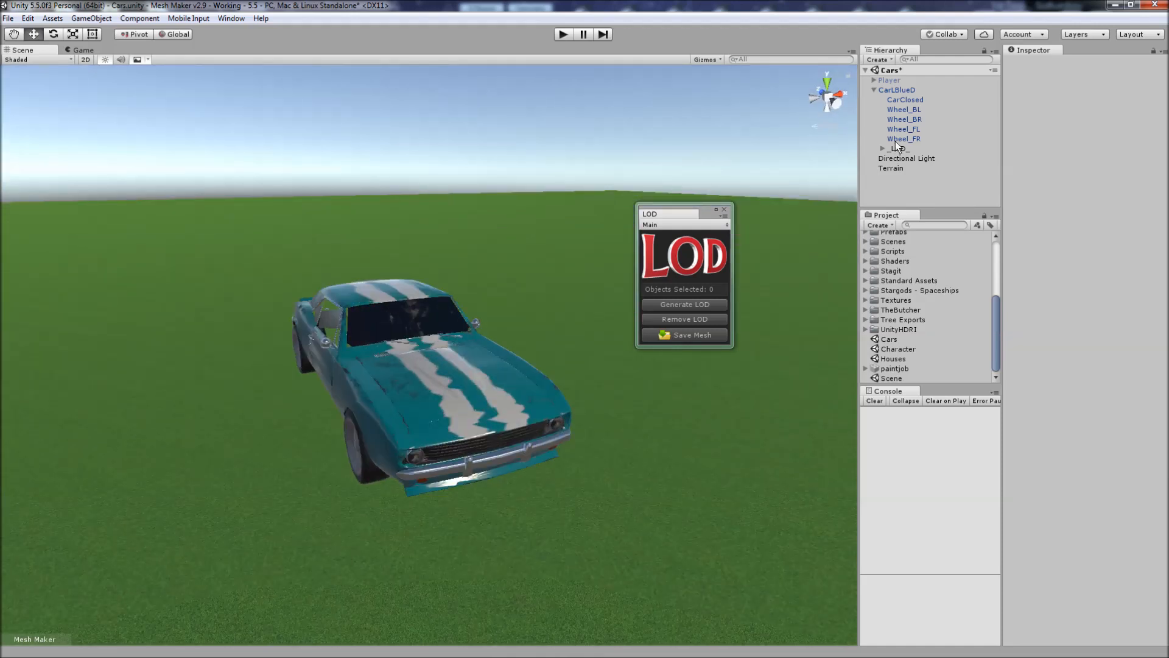
pyautogui.click(899, 89)
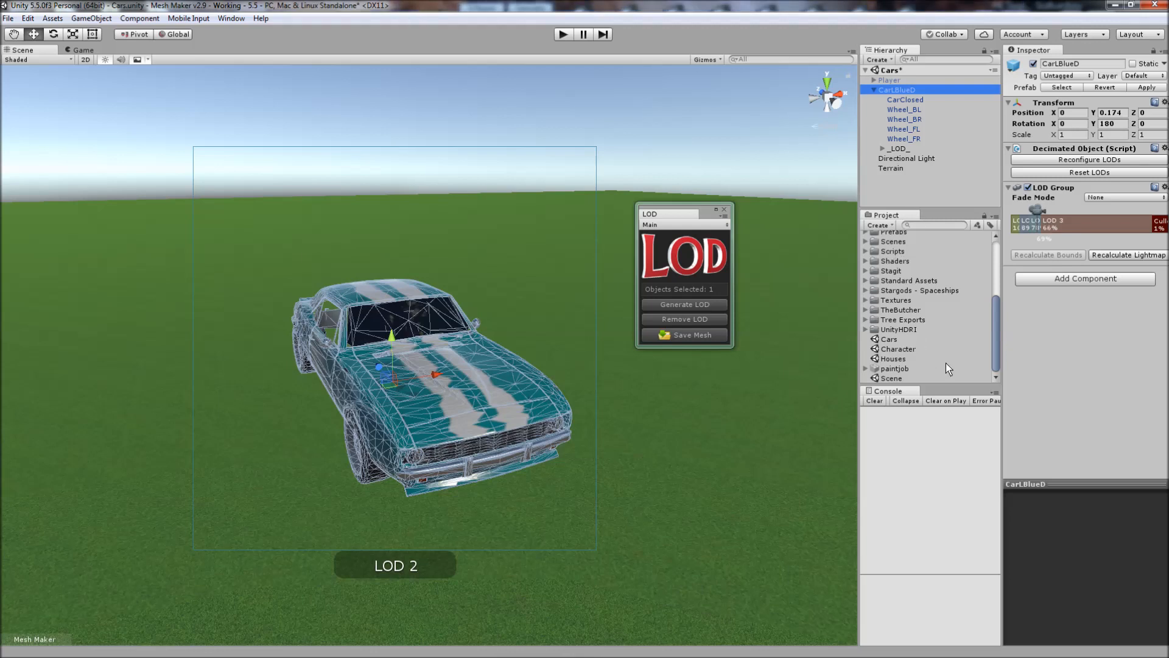
# Open the Houses scene without saving the changes to the Cars scene.
pyautogui.click(893, 359)
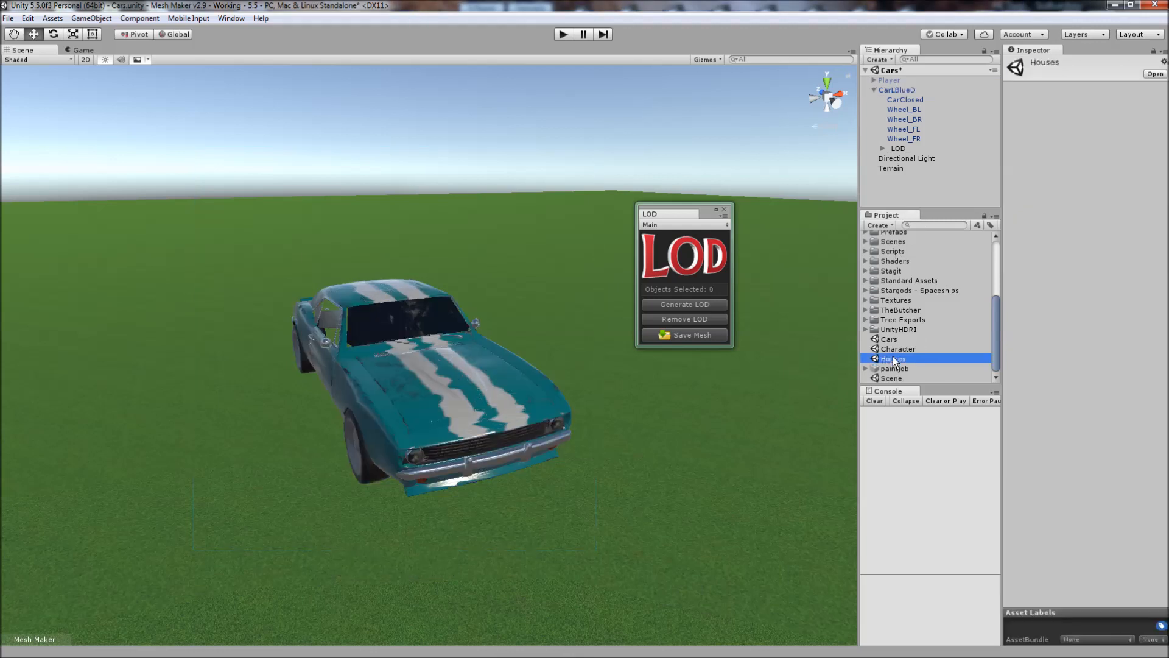
pyautogui.doubleClick(893, 359)
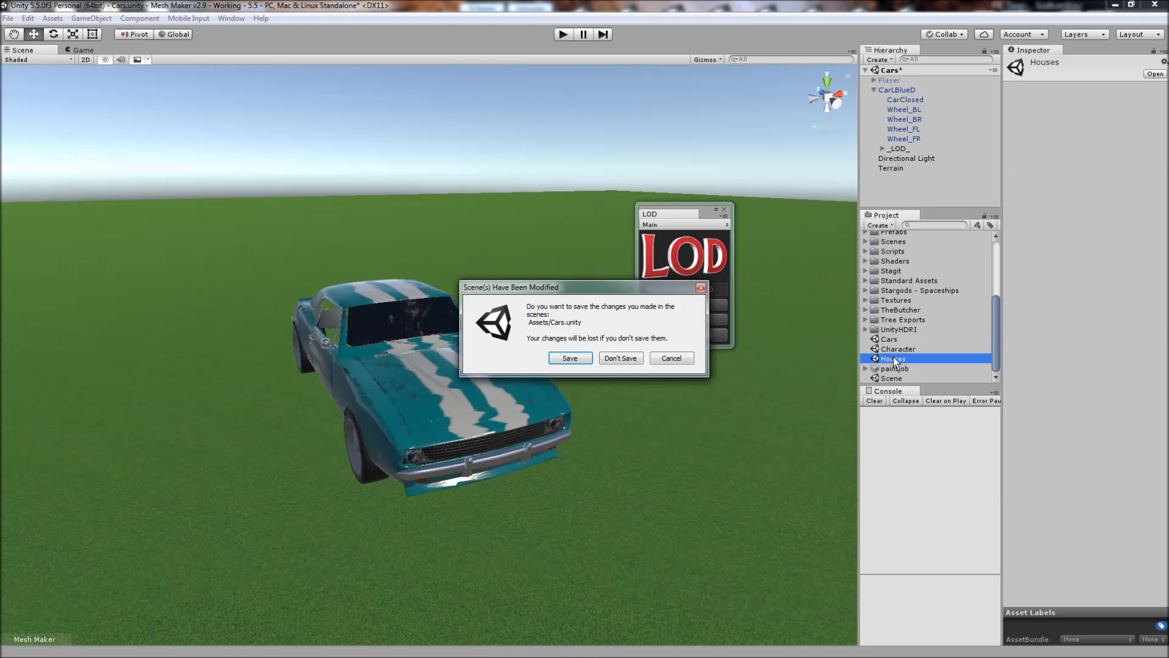
pyautogui.click(622, 359)
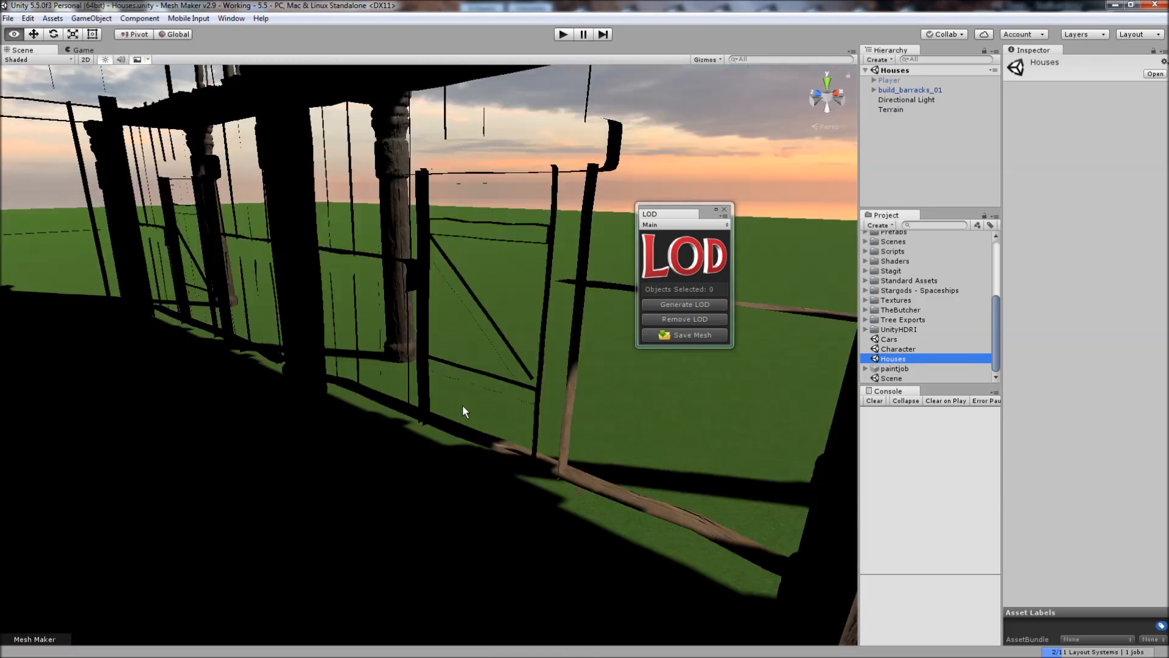
# Expand the barracks building, select its build_barracks_01 child and inspect the vertex and triangle counts of its mesh.
pyautogui.keyDown('alt'); pyautogui.moveTo(462, 404); pyautogui.dragTo(145, 365); pyautogui.keyUp('alt')
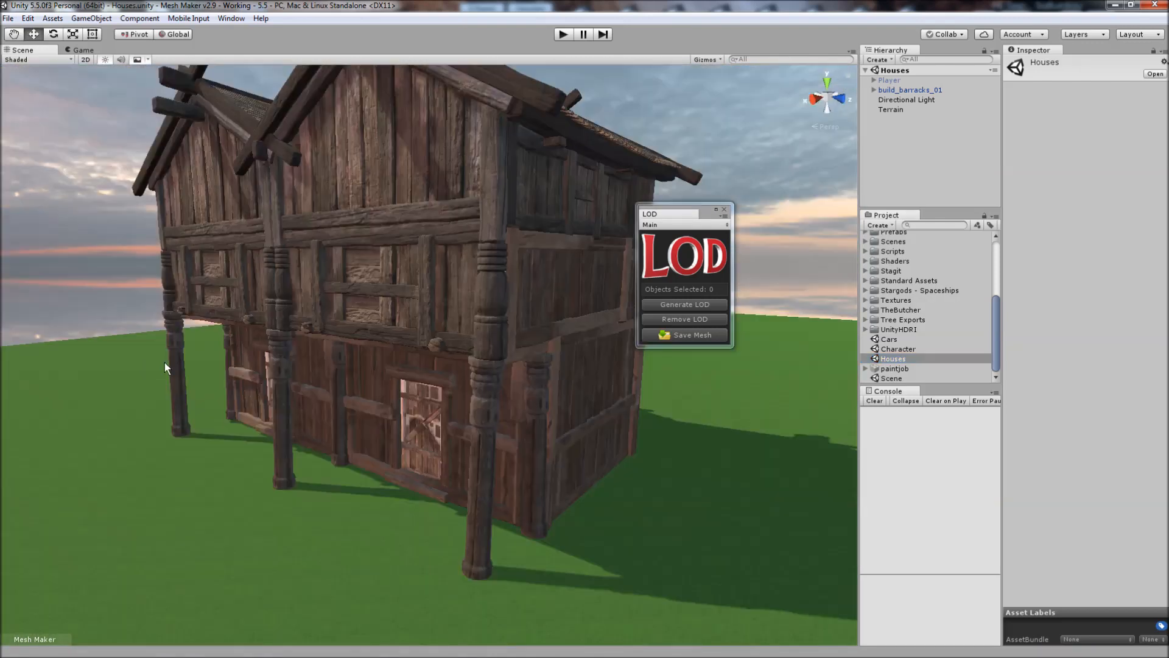
pyautogui.click(385, 305)
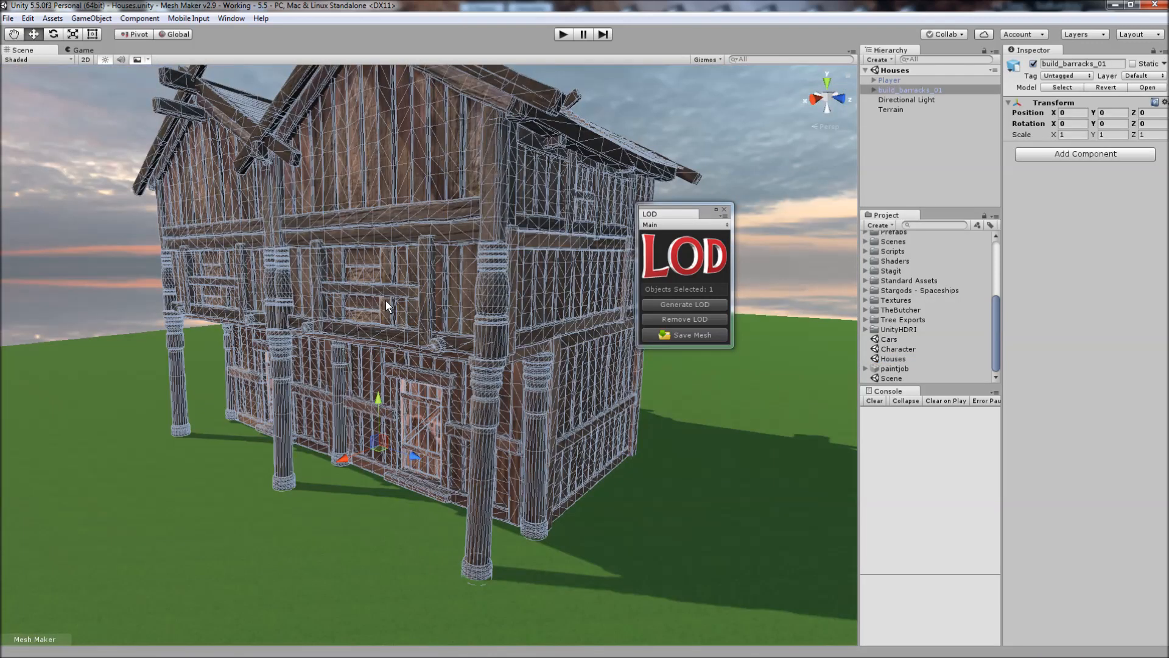
pyautogui.click(874, 91)
pyautogui.click(927, 98)
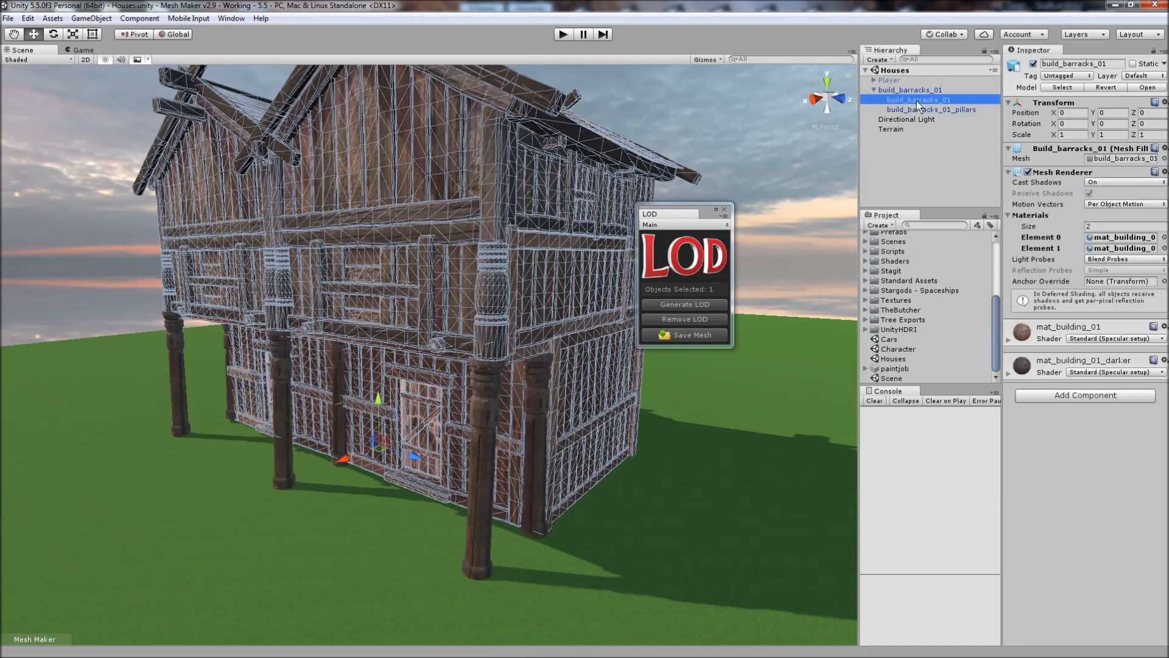
pyautogui.click(1164, 159)
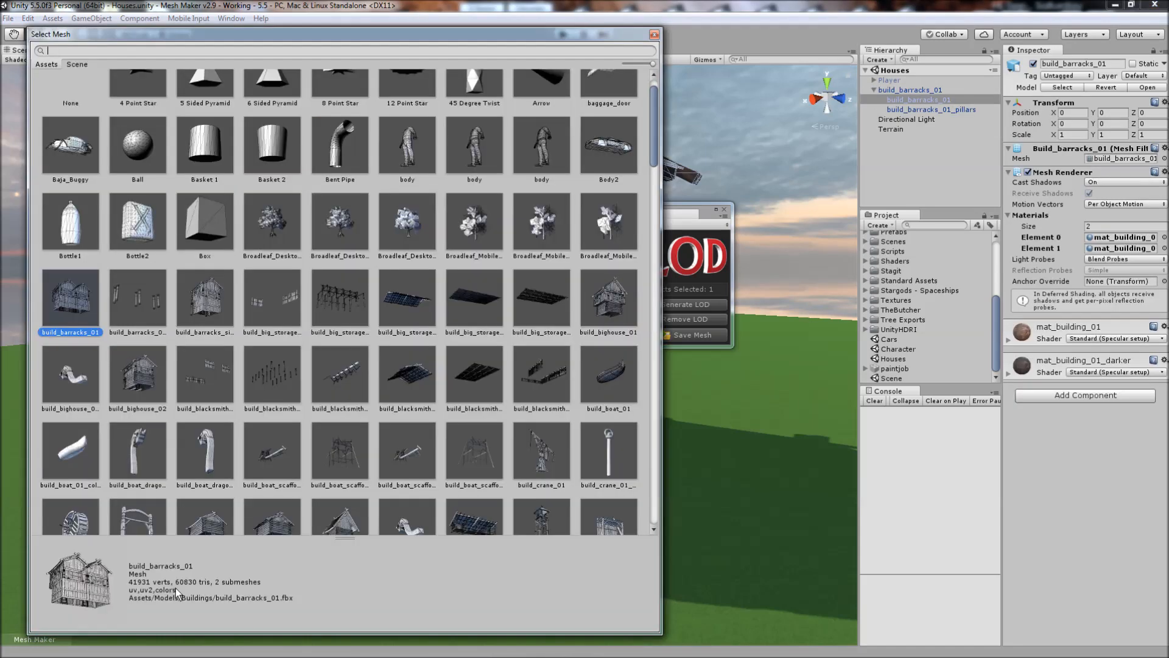
pyautogui.click(654, 34)
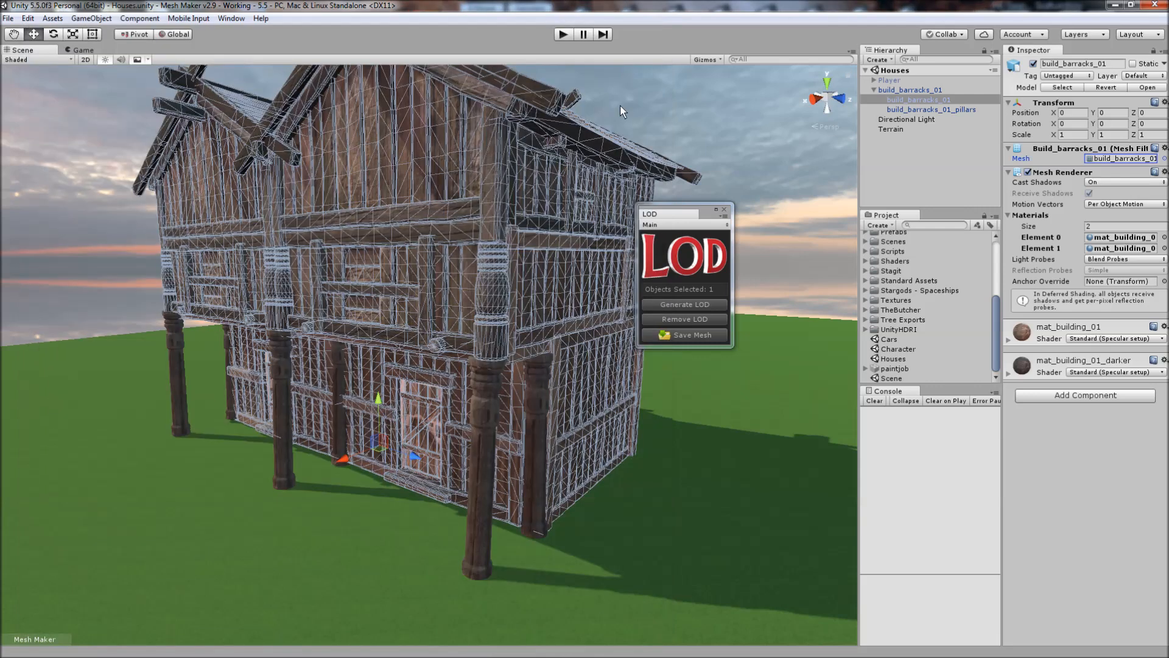
# Frame the whole barracks building in the Scene view and select the parent build_barracks_01 object.
pyautogui.click(620, 104)
pyautogui.press('a')
pyautogui.moveTo(442, 264); pyautogui.dragTo(526, 328, button='right')
pyautogui.press('s')
pyautogui.press('w')
pyautogui.press('s')
pyautogui.press('w')
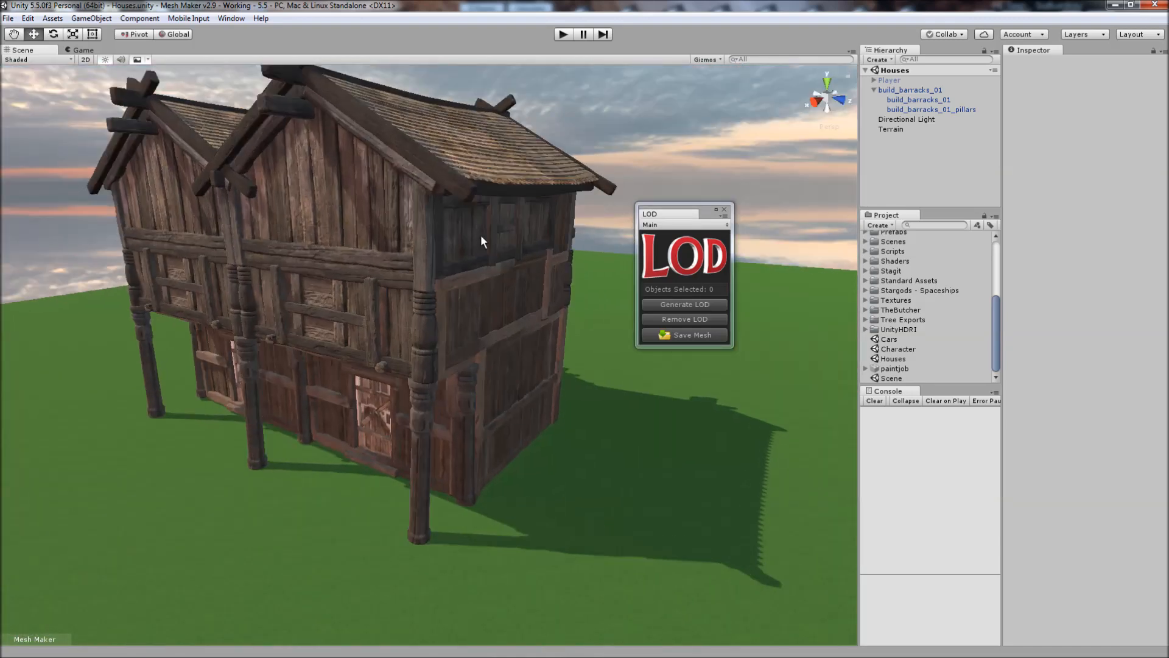
pyautogui.click(482, 236)
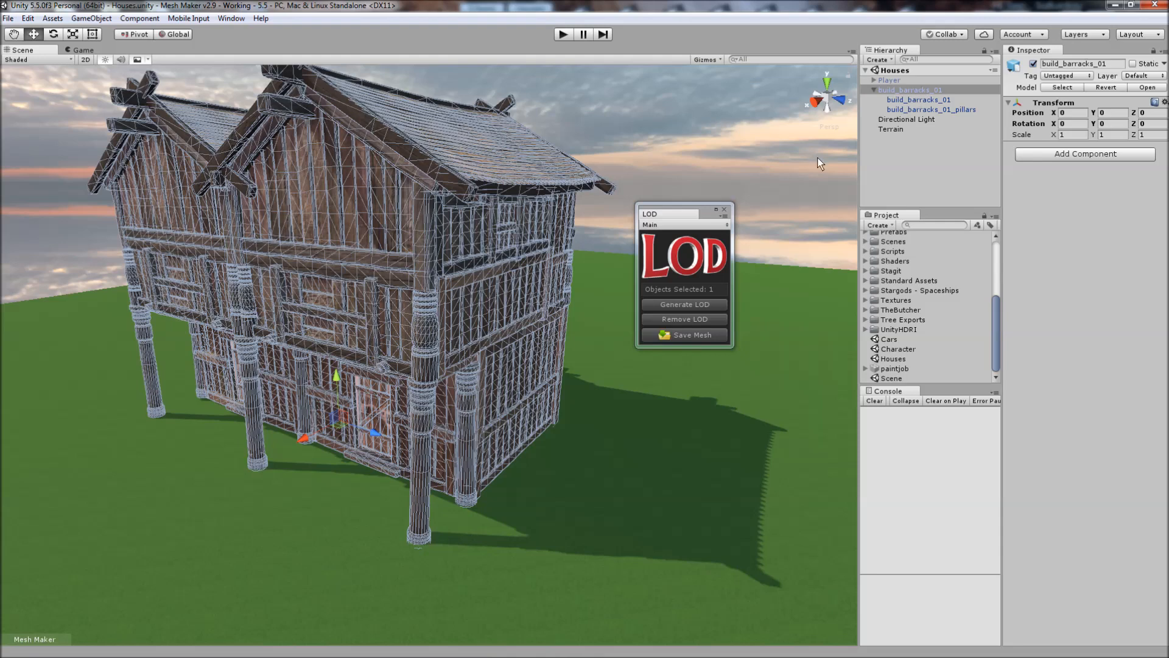
# Generate levels of detail for the barracks and raise all three LOD transition thresholds, setting LOD 1 to 91% and LOD 3 to 75%.
pyautogui.click(672, 305)
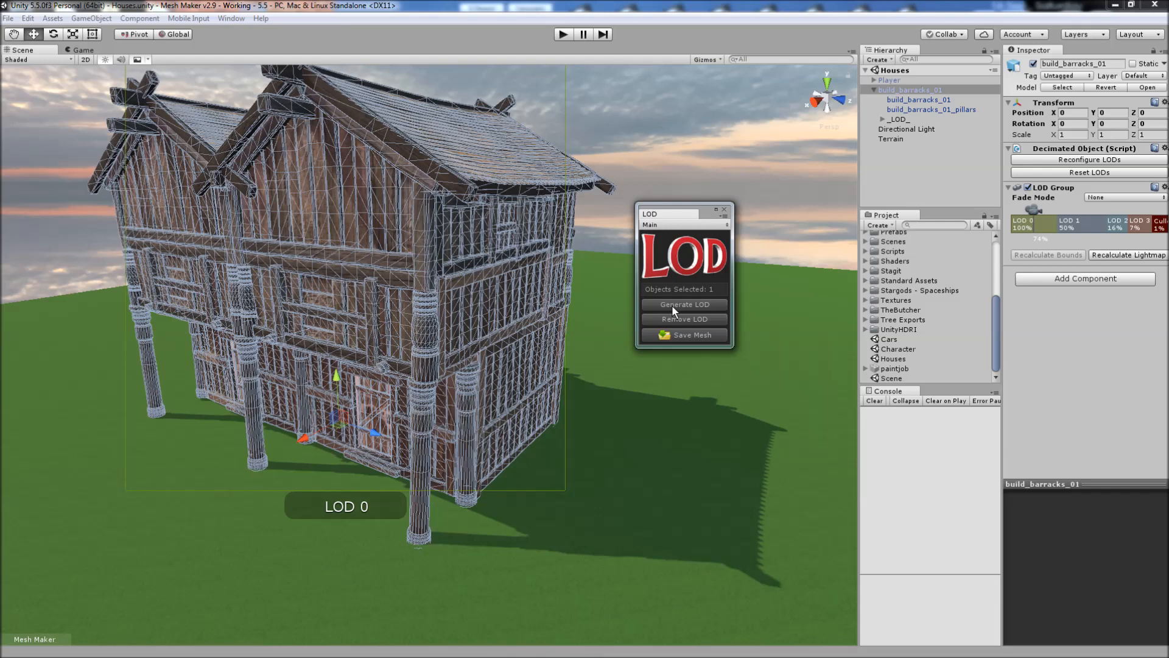
pyautogui.moveTo(1058, 228); pyautogui.dragTo(1021, 233)
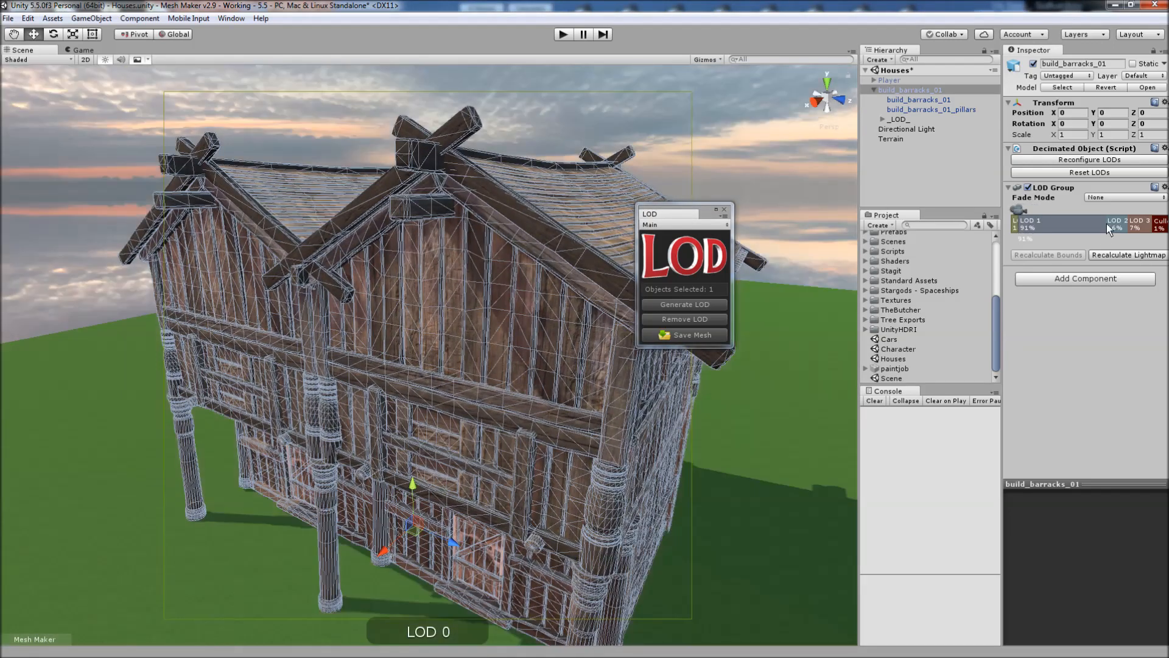
pyautogui.moveTo(1106, 224); pyautogui.dragTo(1028, 225)
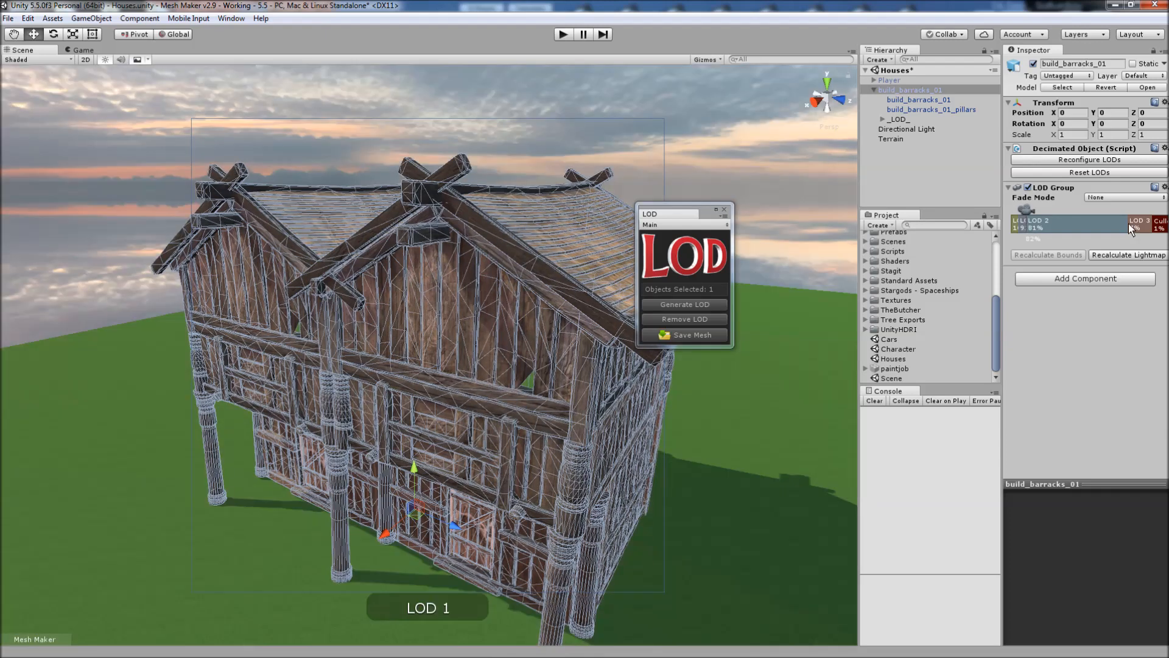
pyautogui.moveTo(1128, 224); pyautogui.dragTo(1033, 225)
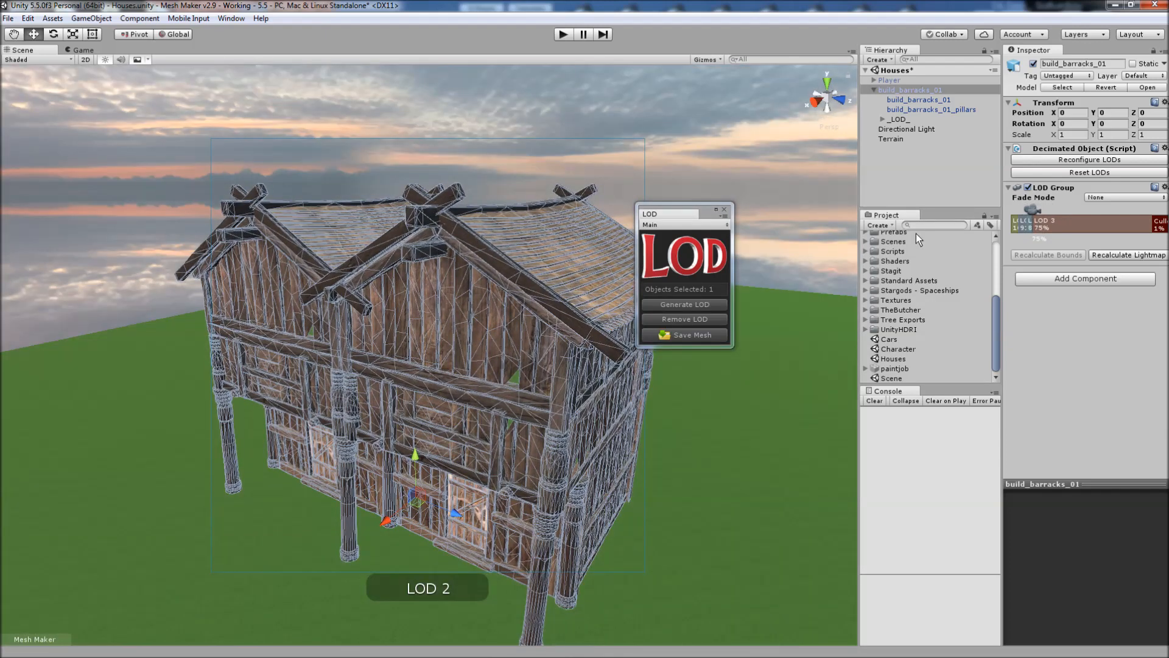
# Expand the barracks' _LOD_ group, inspect the original pillars and building meshes one at a time, and reselect the parent build_barracks_01.
pyautogui.click(883, 118)
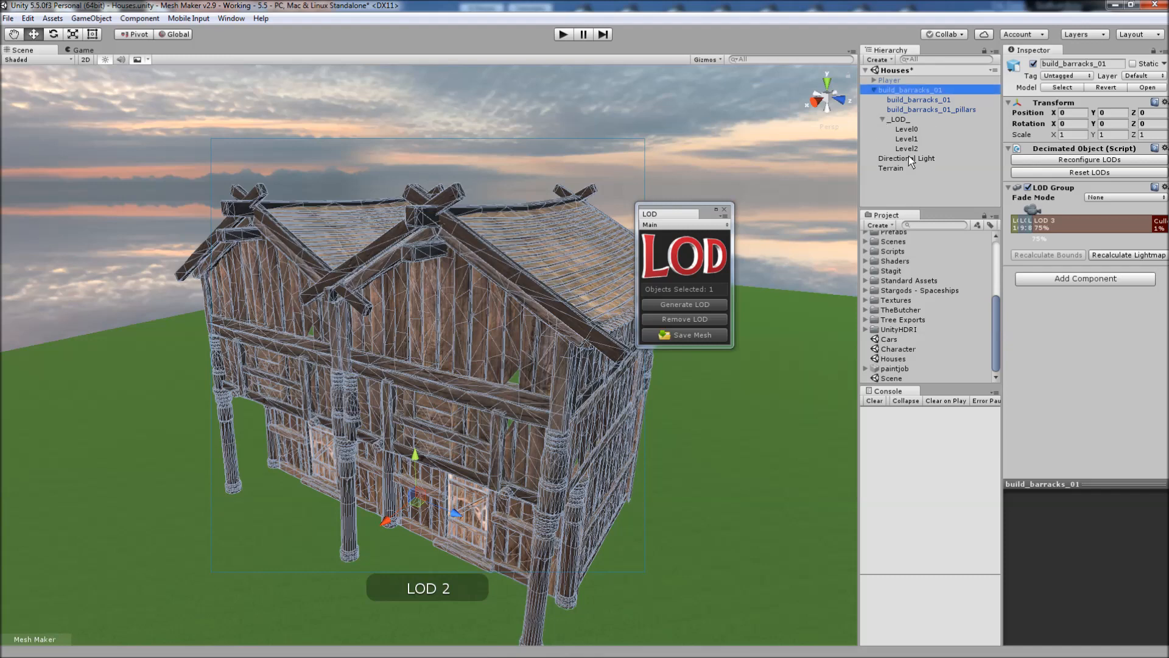
pyautogui.click(930, 110)
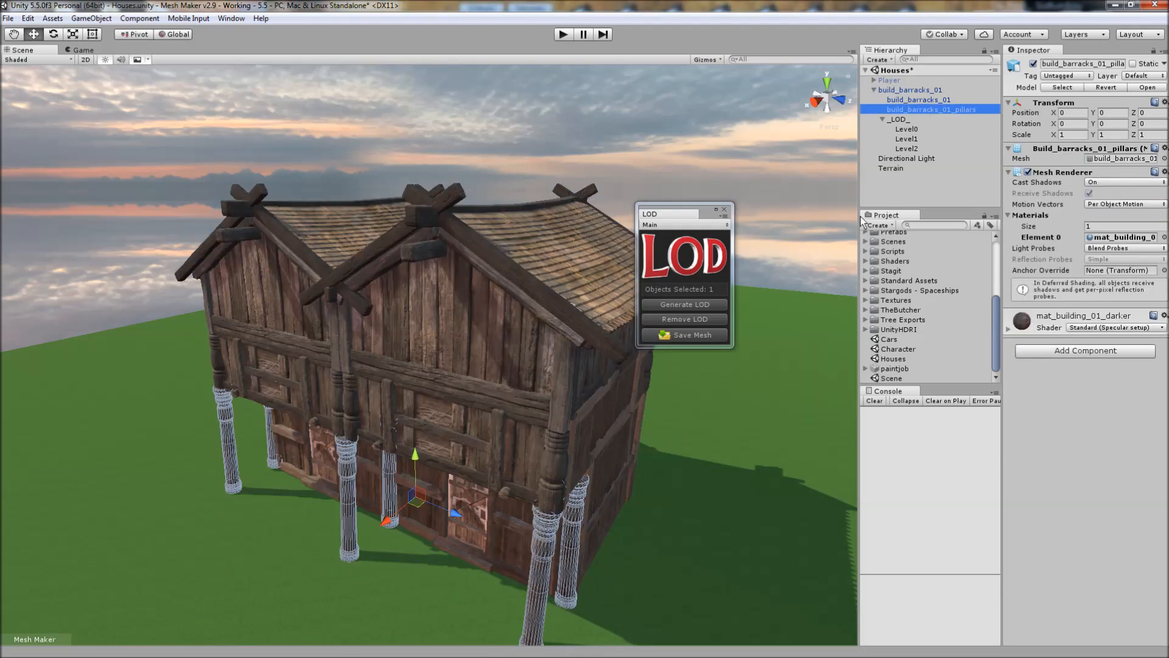
pyautogui.click(903, 101)
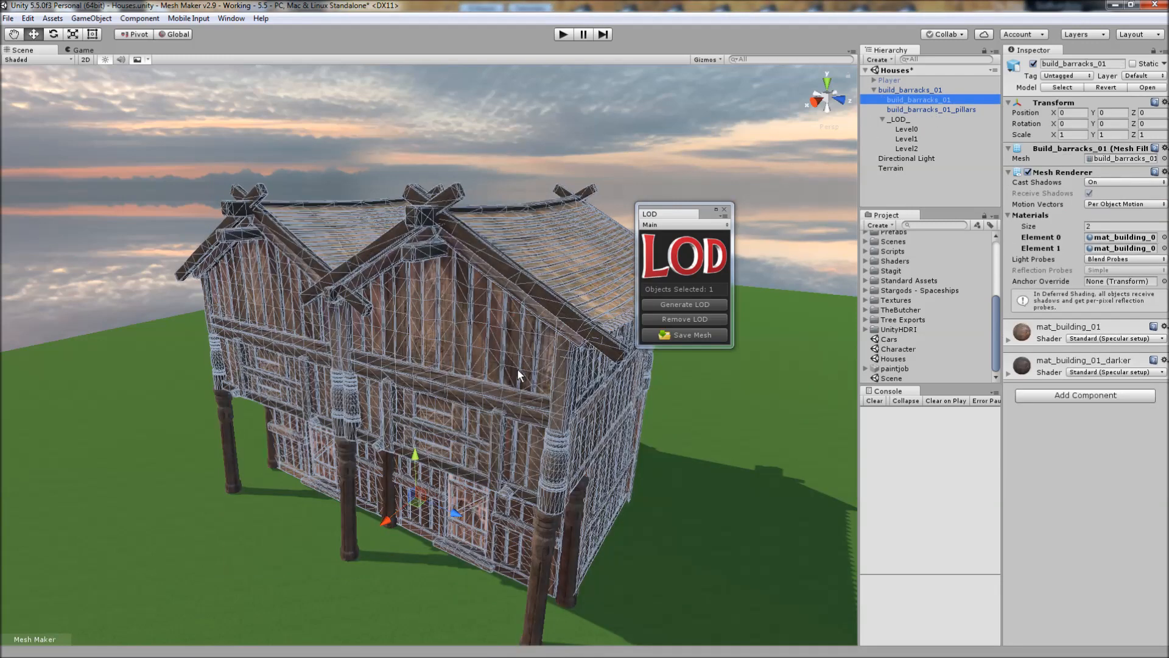
pyautogui.click(909, 90)
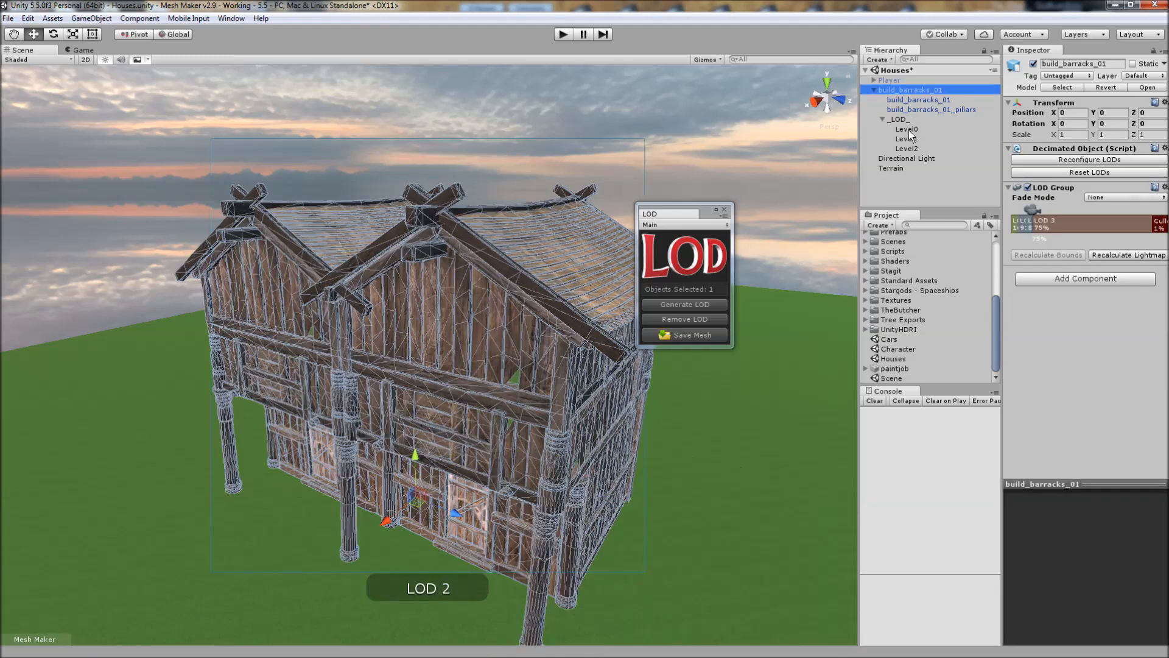
# Select Level0, Level1 and Level2 under _LOD_ in turn to compare their combined, progressively decimated meshes.
pyautogui.click(908, 130)
pyautogui.press('w')
pyautogui.moveTo(632, 442)
pyautogui.mouseDown(button='right')
pyautogui.moveTo(670, 477)
pyautogui.moveTo(645, 416)
pyautogui.moveTo(635, 434)
pyautogui.mouseUp(button='right')
pyautogui.moveTo(526, 371); pyautogui.dragTo(526, 370, button='right')
pyautogui.press('s')
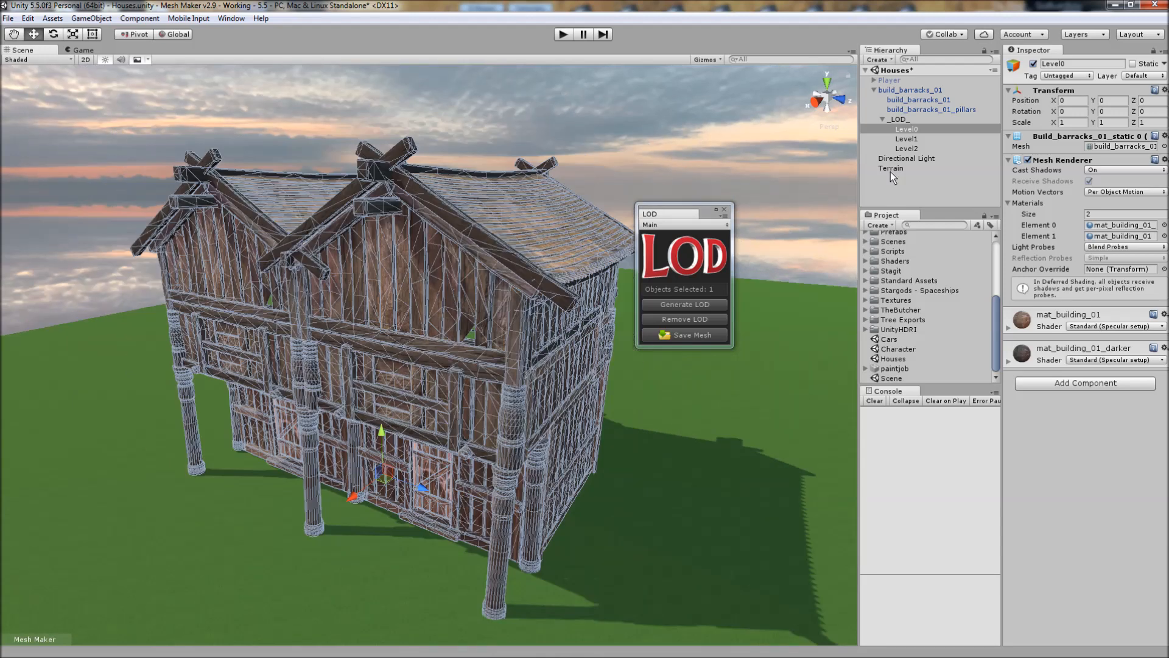
pyautogui.click(905, 140)
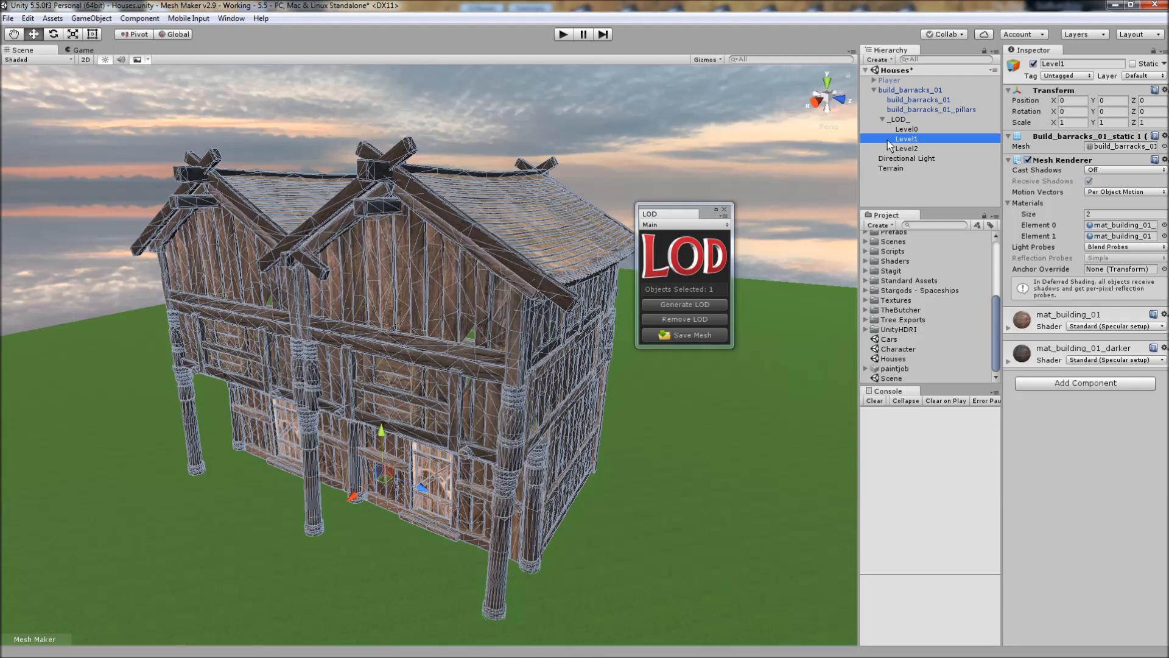
pyautogui.click(901, 148)
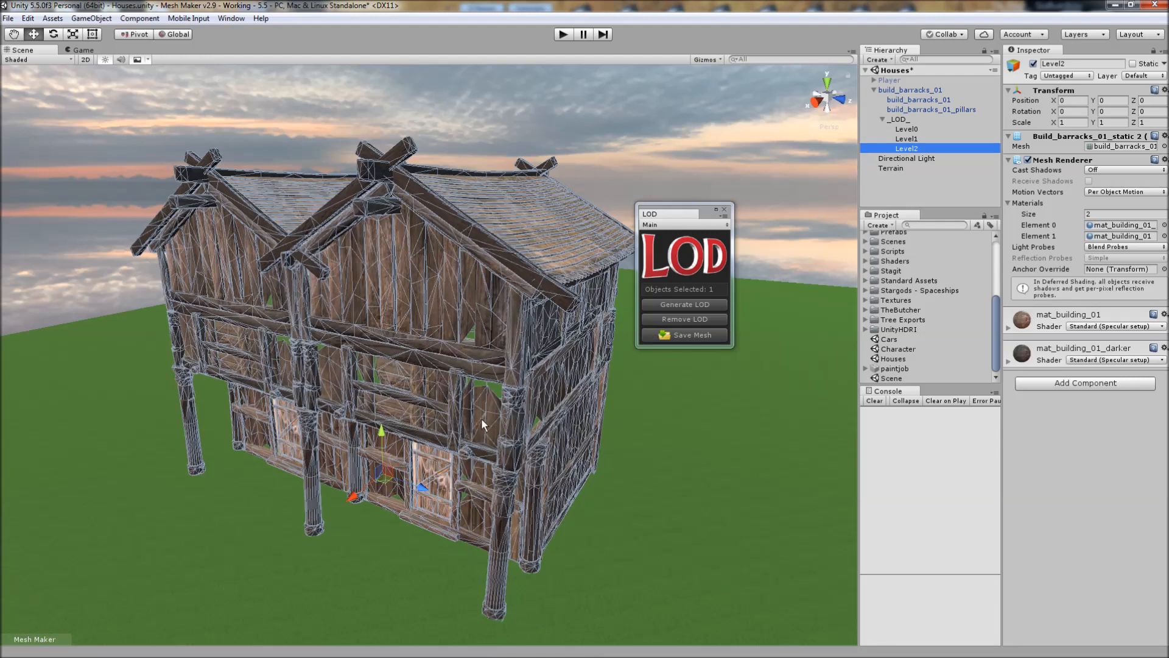
# Deselect everything and examine how the barracks' detail levels switch at near and far viewing distances, checking the walls for gaps.
pyautogui.click(612, 124)
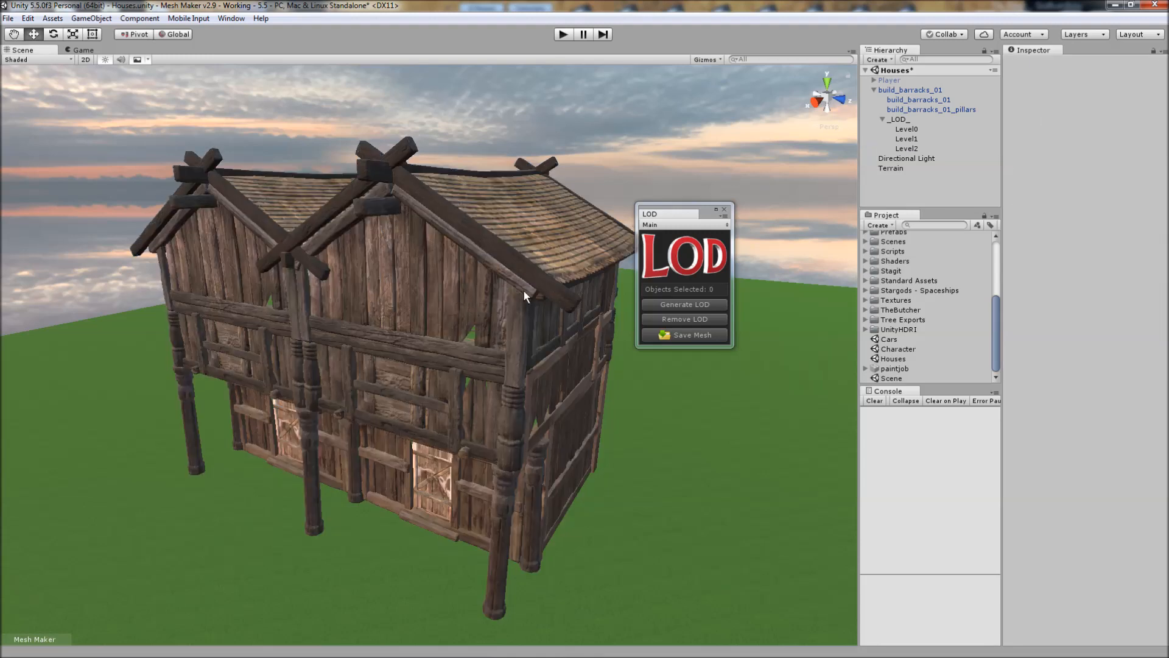
pyautogui.keyDown('alt'); pyautogui.moveTo(486, 288); pyautogui.dragTo(503, 333); pyautogui.keyUp('alt')
pyautogui.keyDown('alt'); pyautogui.scroll(-12, 502, 334); pyautogui.keyUp('alt')
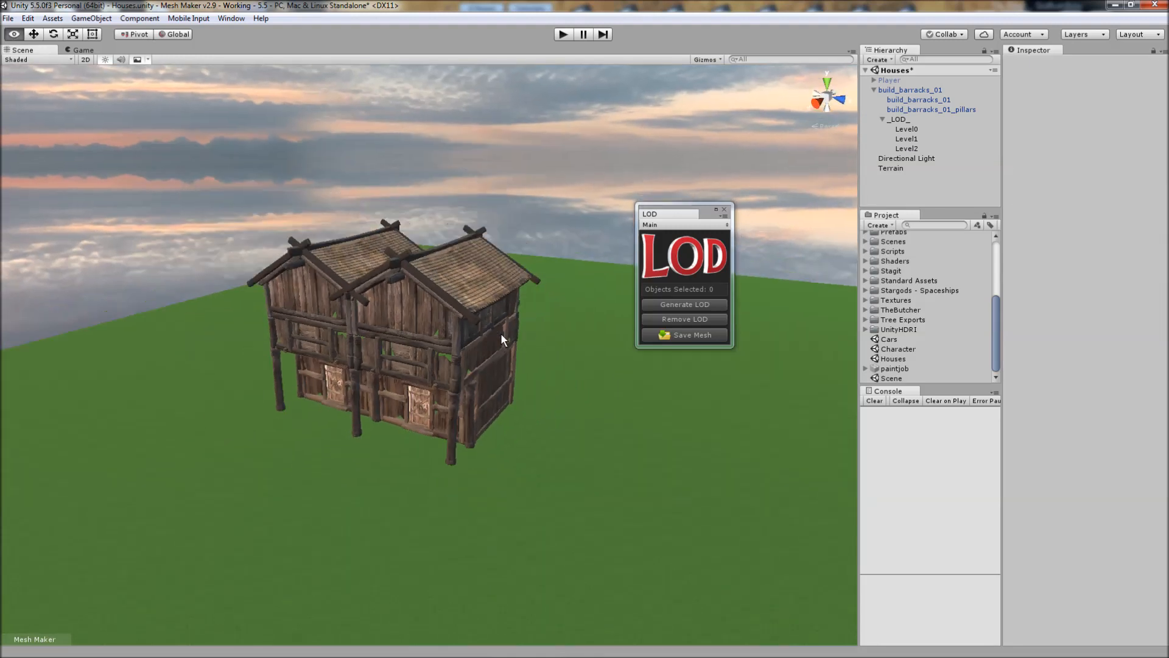
pyautogui.keyDown('alt'); pyautogui.scroll(8, 501, 334); pyautogui.keyUp('alt')
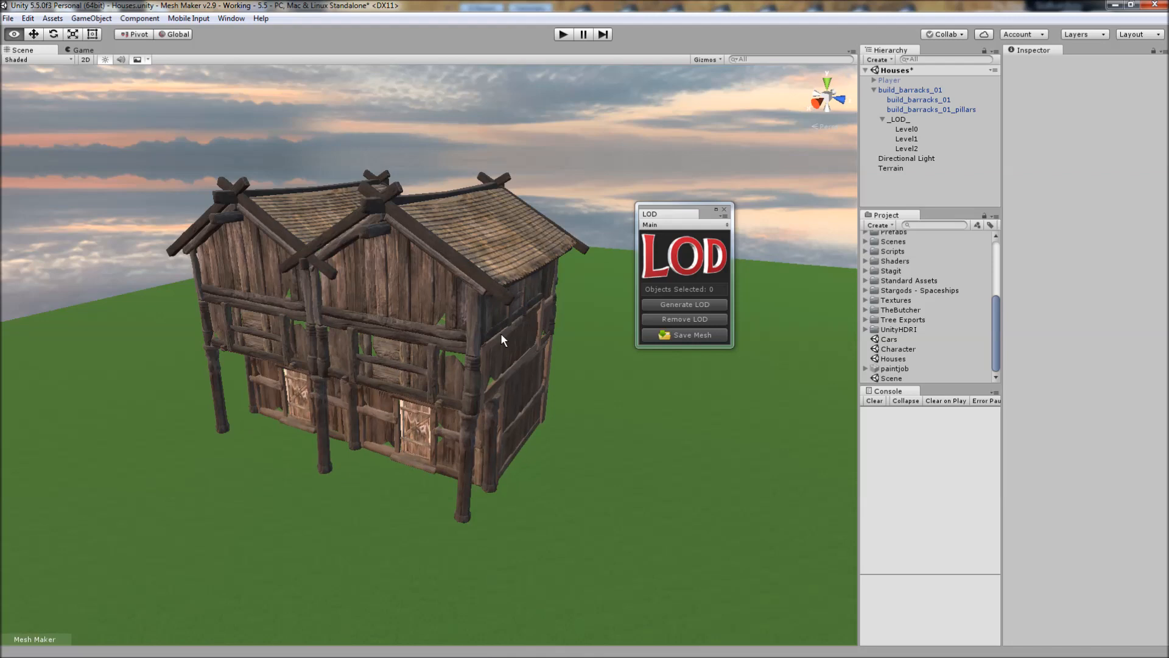
pyautogui.keyDown('alt'); pyautogui.moveTo(500, 334); pyautogui.dragTo(525, 331); pyautogui.keyUp('alt')
pyautogui.keyDown('alt'); pyautogui.scroll(6, 515, 331); pyautogui.keyUp('alt')
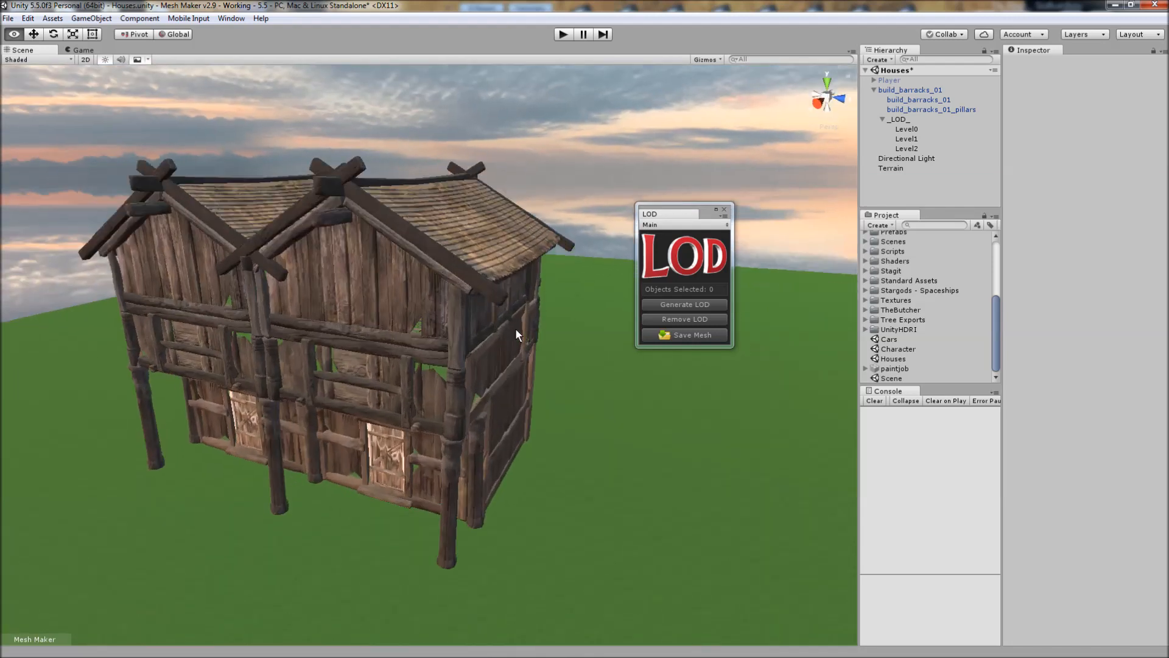
pyautogui.keyDown('alt'); pyautogui.scroll(3, 511, 329); pyautogui.keyUp('alt')
pyautogui.keyDown('alt'); pyautogui.scroll(3, 503, 331); pyautogui.keyUp('alt')
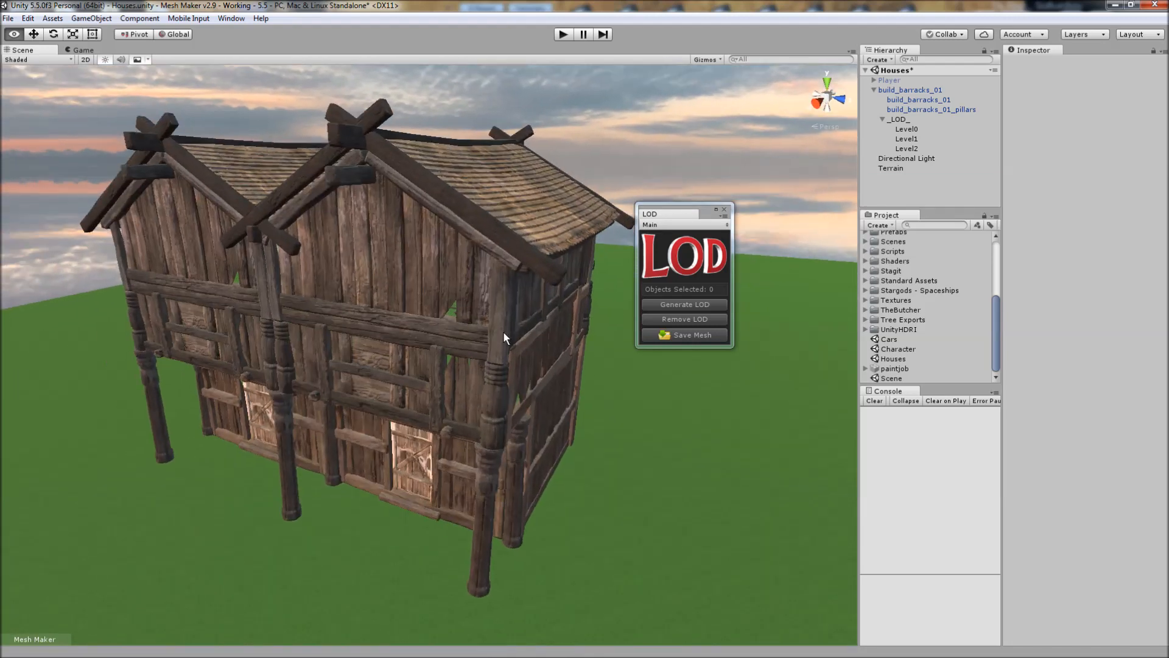
pyautogui.scroll(4, 504, 332)
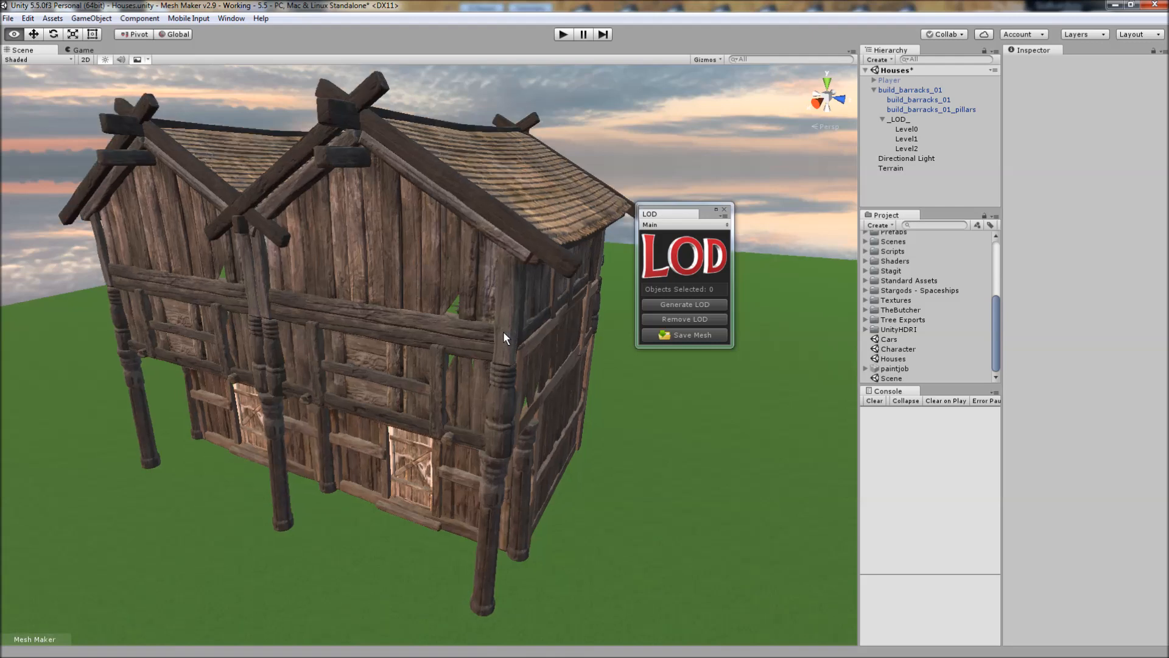
pyautogui.scroll(-10, 503, 332)
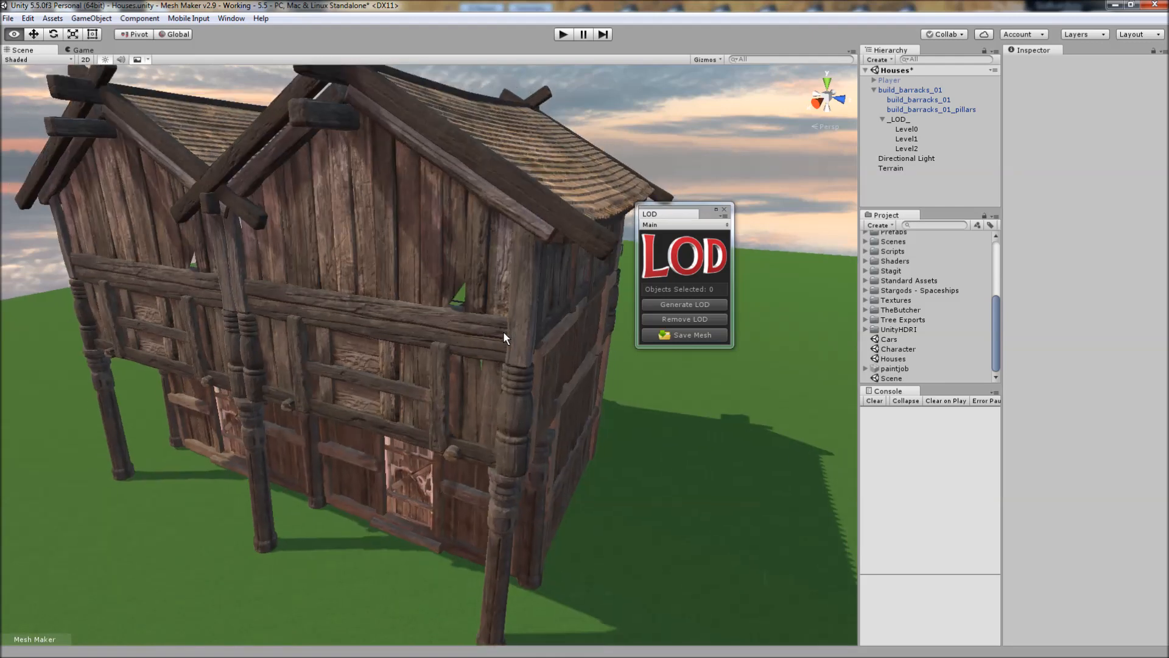
pyautogui.scroll(10, 503, 331)
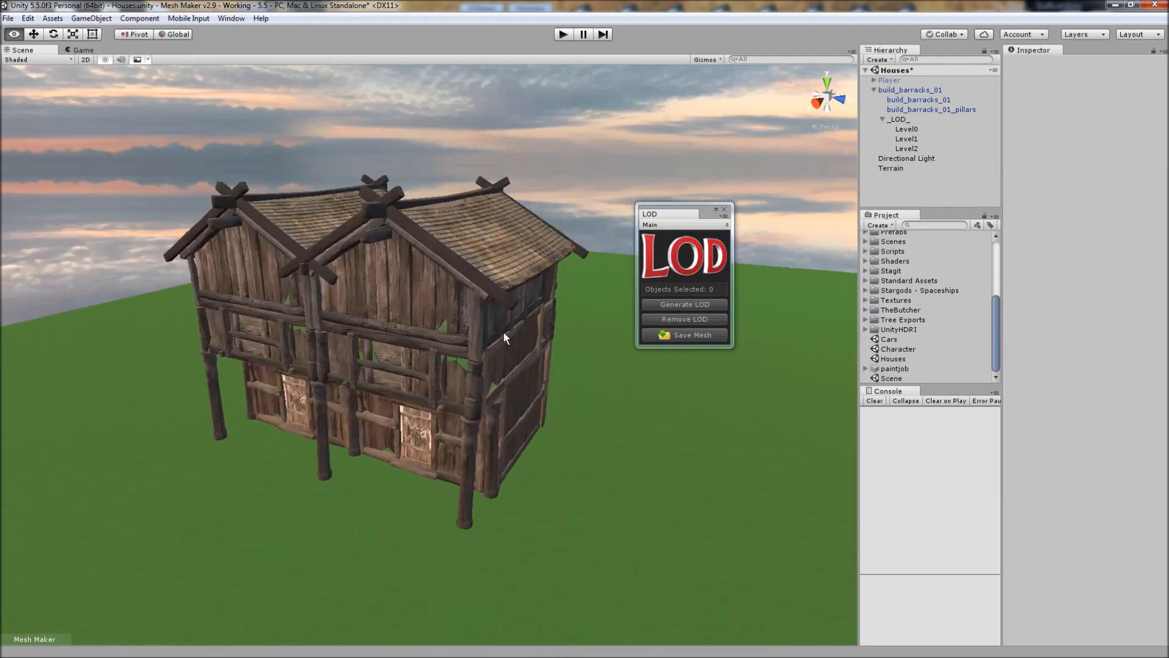
pyautogui.scroll(-6, 503, 331)
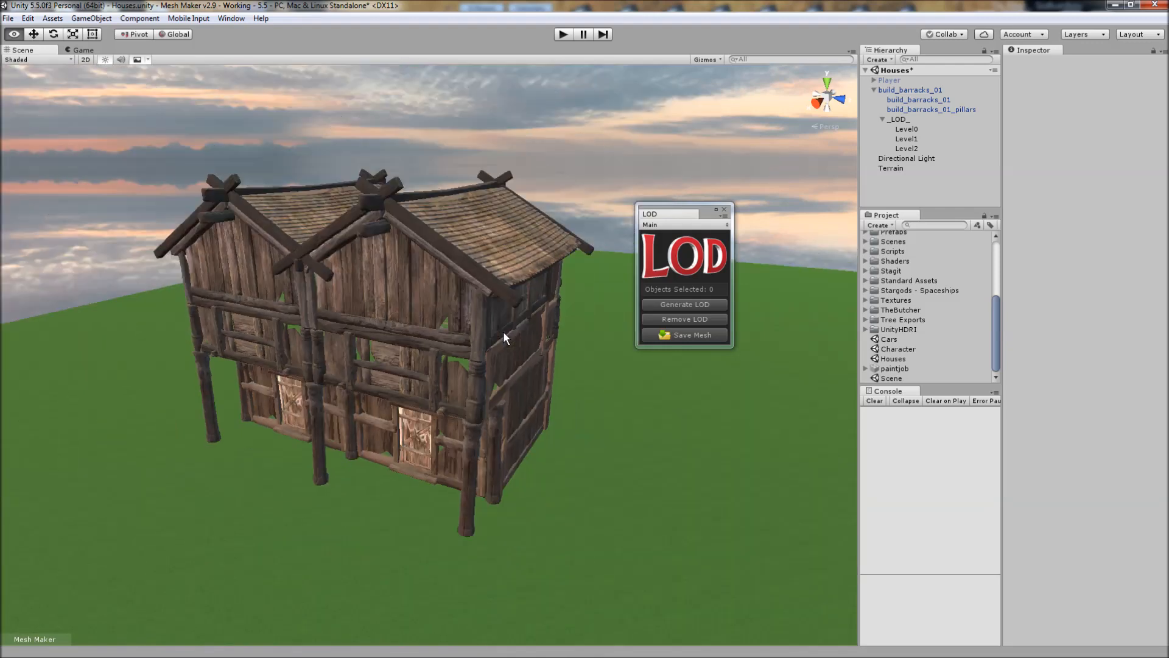
pyautogui.keyDown('alt'); pyautogui.moveTo(414, 358); pyautogui.dragTo(452, 365); pyautogui.keyUp('alt')
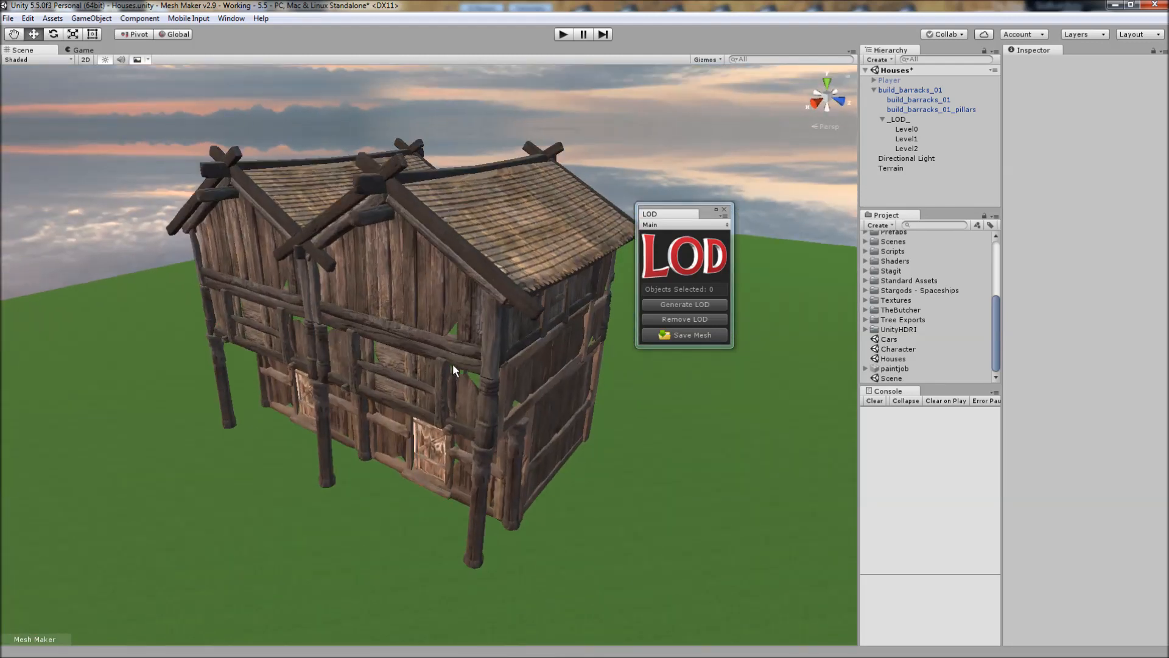